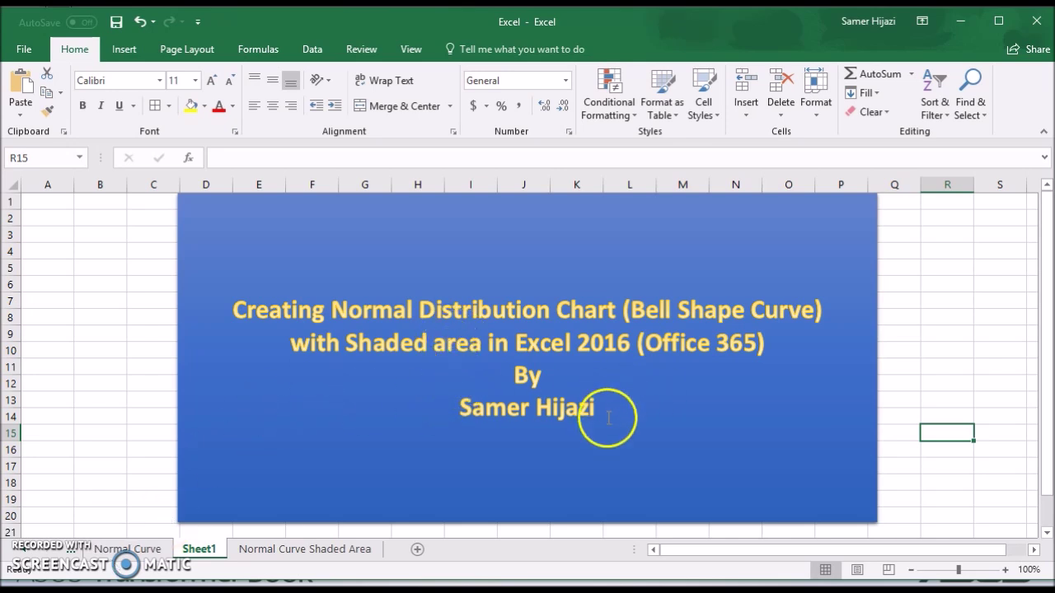
Go to the Normal Curve Shaded Area sheet with the Data, Z-Distribution table and bell curve
left_click(284, 549)
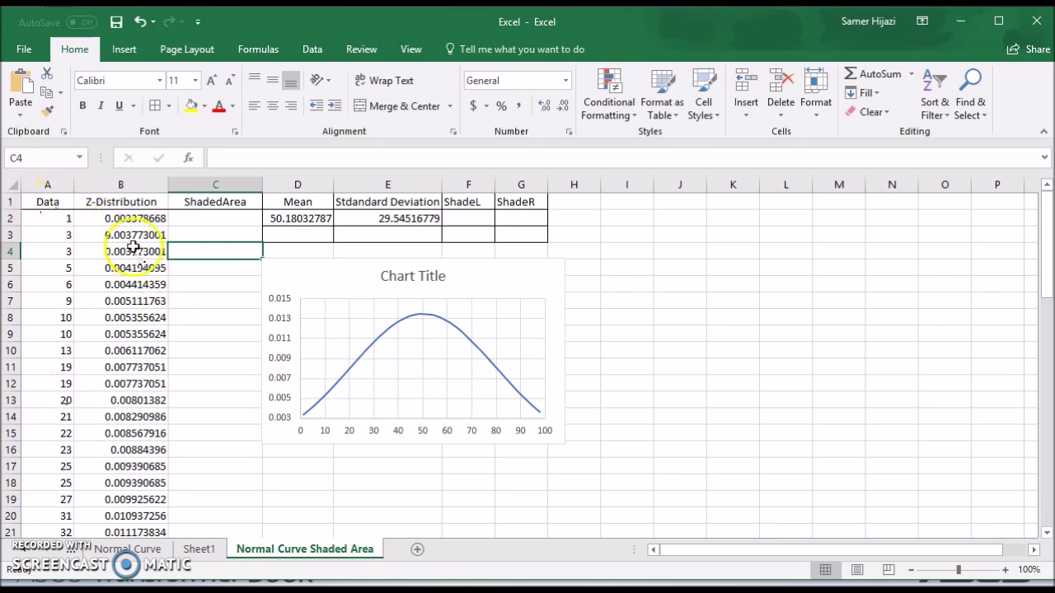
left_click(313, 219)
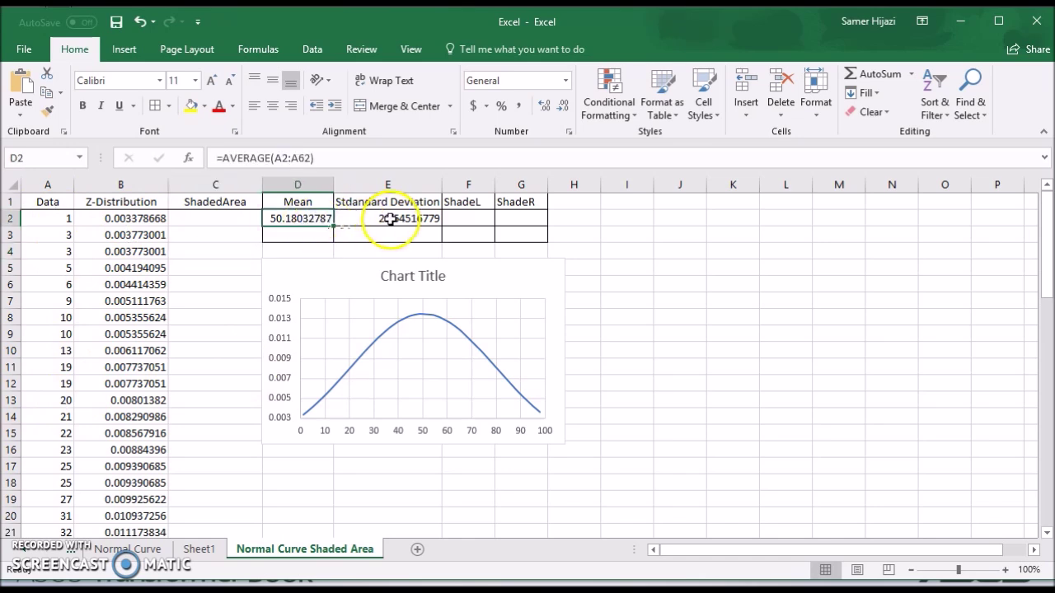
left_click(390, 219)
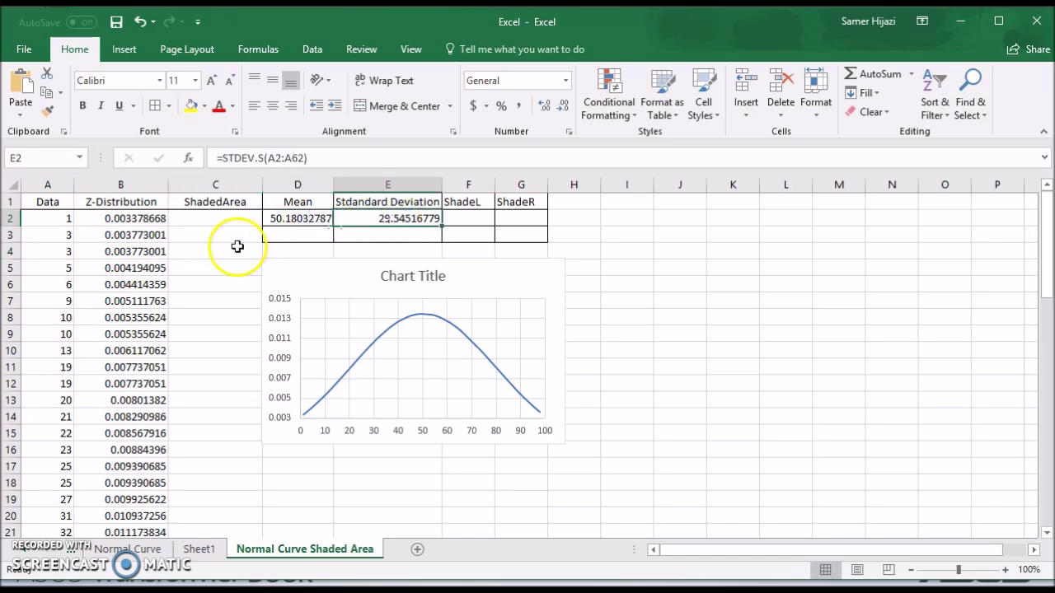
left_click(132, 217)
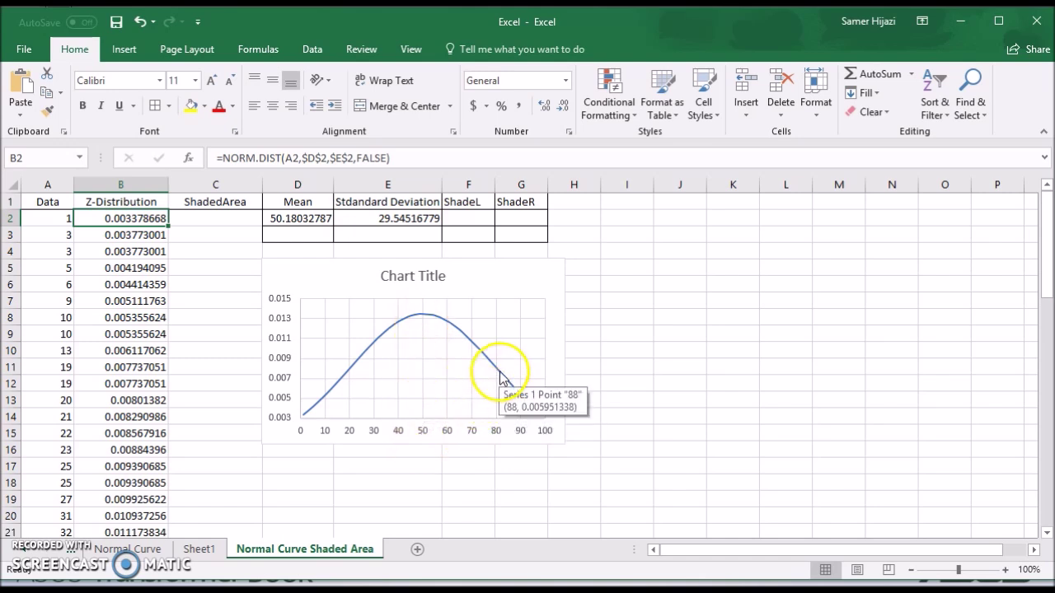
Enter 30 as the ShadeL limit in F2 and 60 as the ShadeR limit in G2
left_click(468, 218)
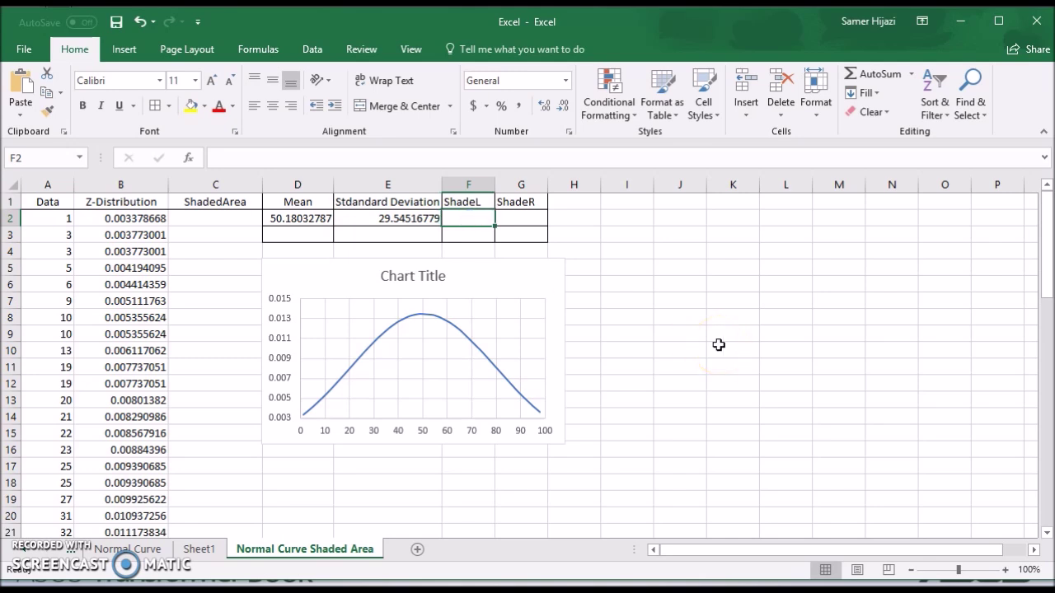
type("30")
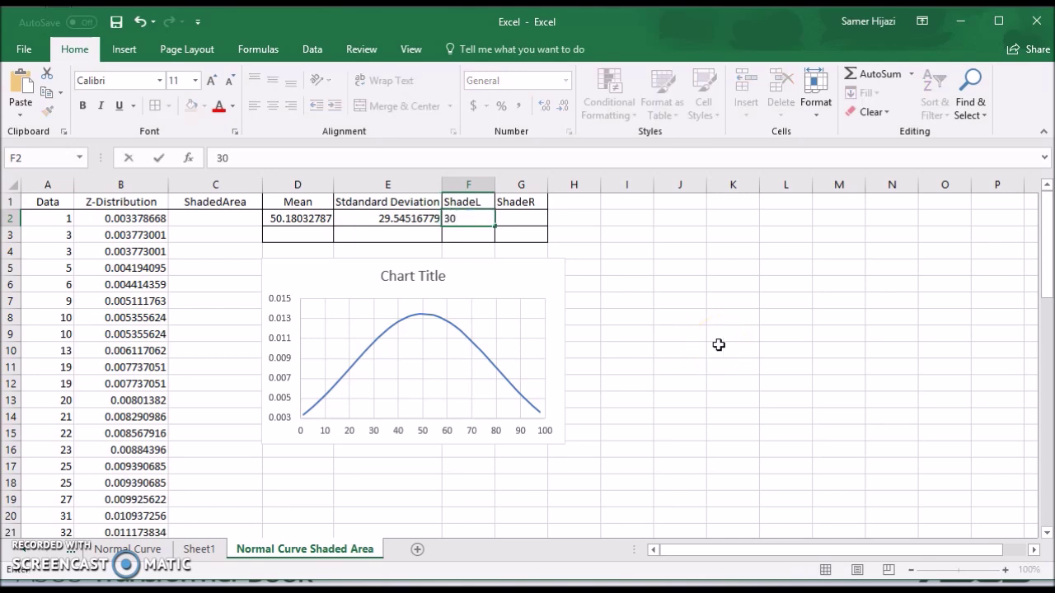
left_click(533, 215)
type("60")
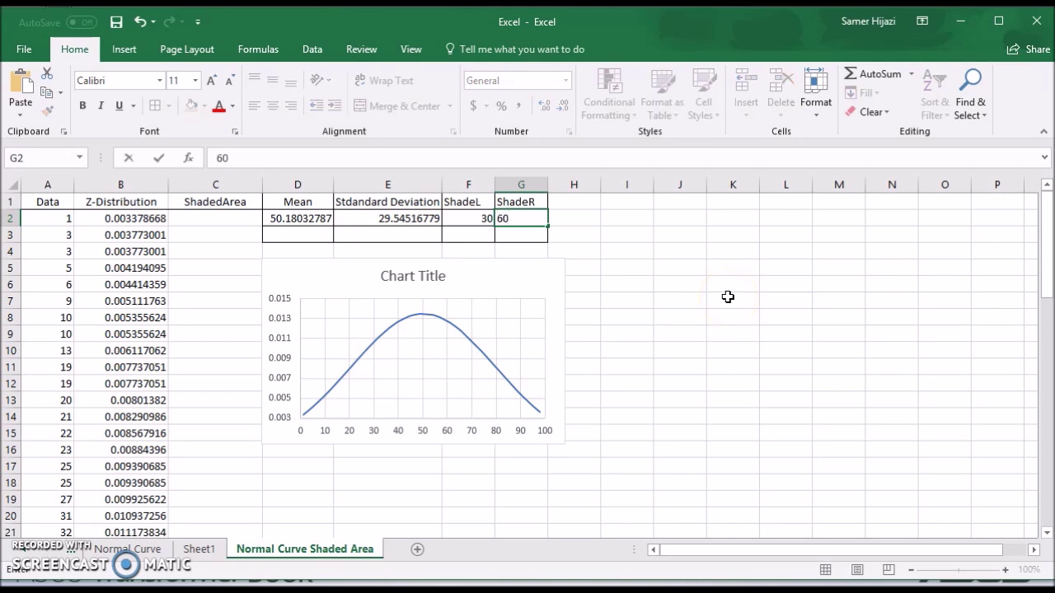
key("Return")
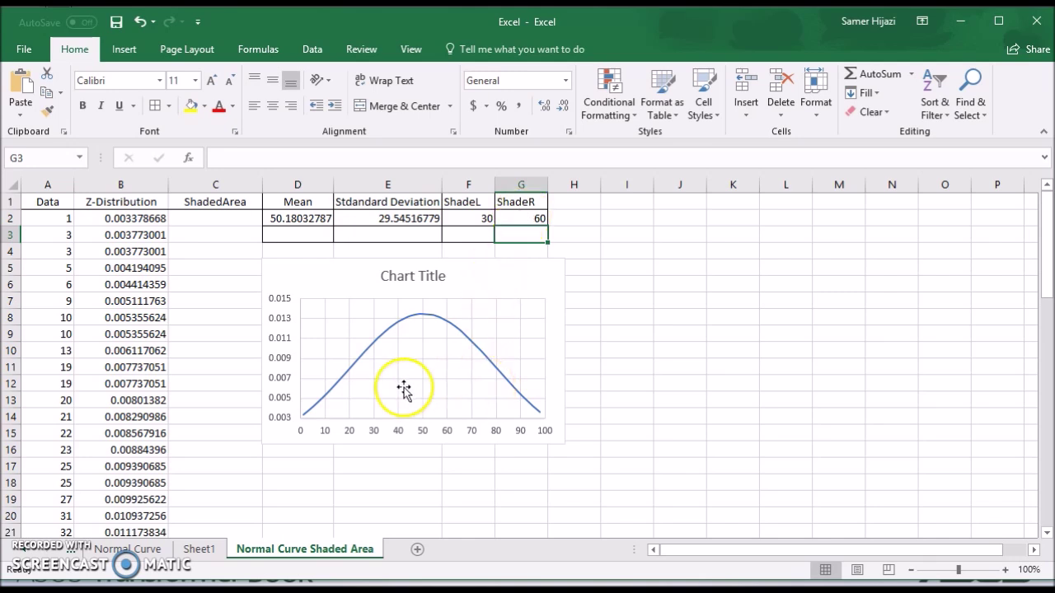
Check the ShadeL and ShadeR values and select C2 for the ShadedArea formula
left_click(480, 217)
left_click(514, 217)
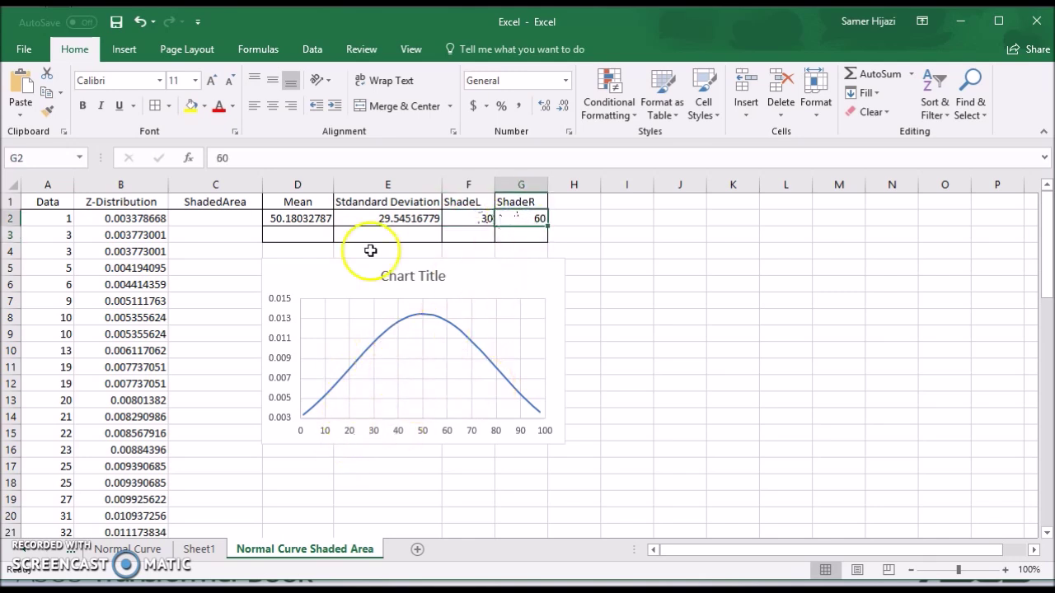
left_click(243, 217)
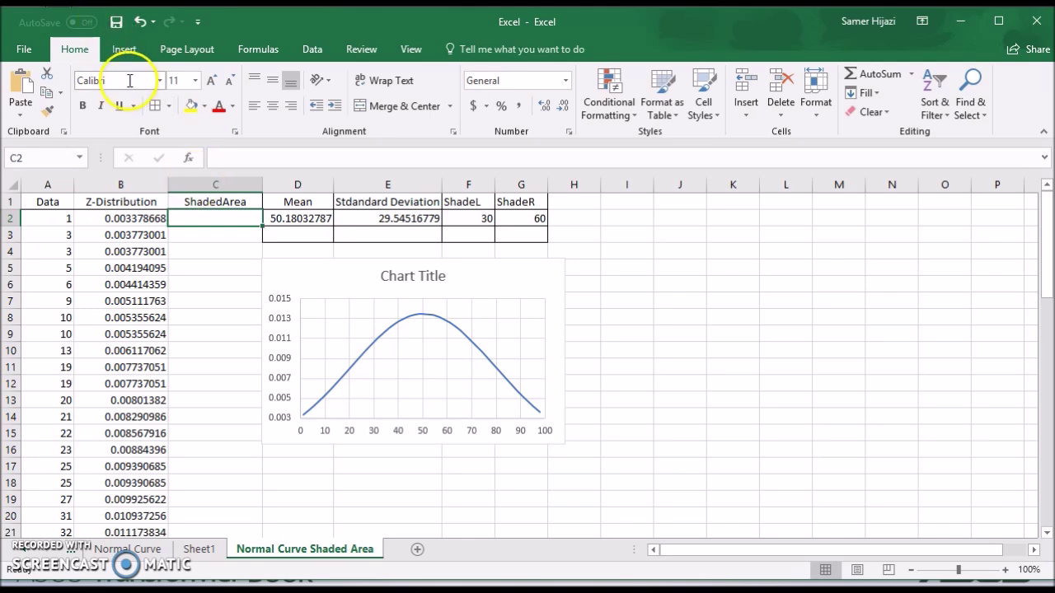
left_click(133, 48)
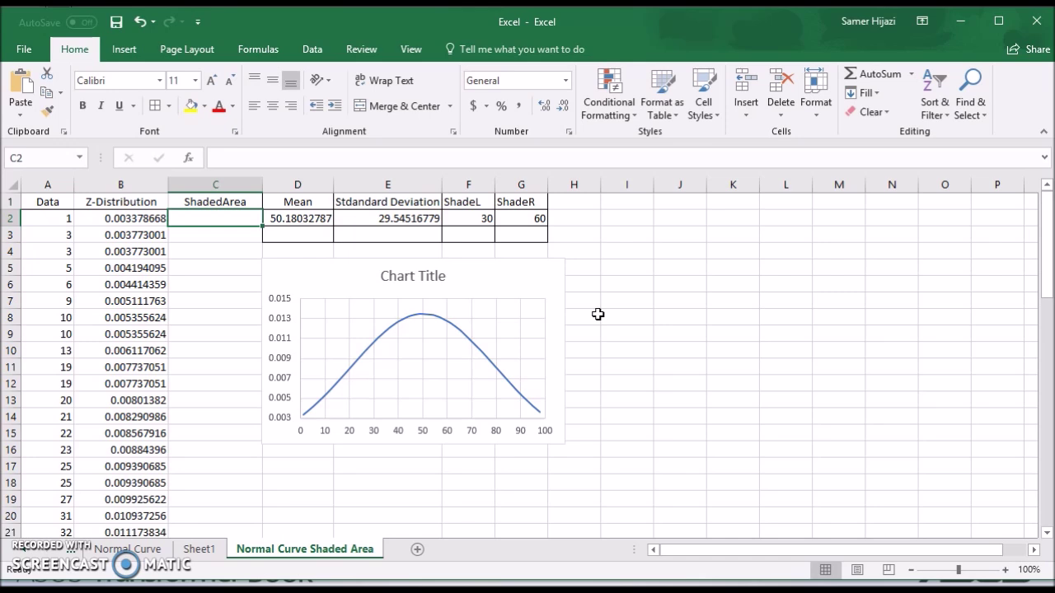
In C2, type =IF(OR(A2>$G$2,A2<$F$2) to test whether Data lies outside the limits
type("=IF")
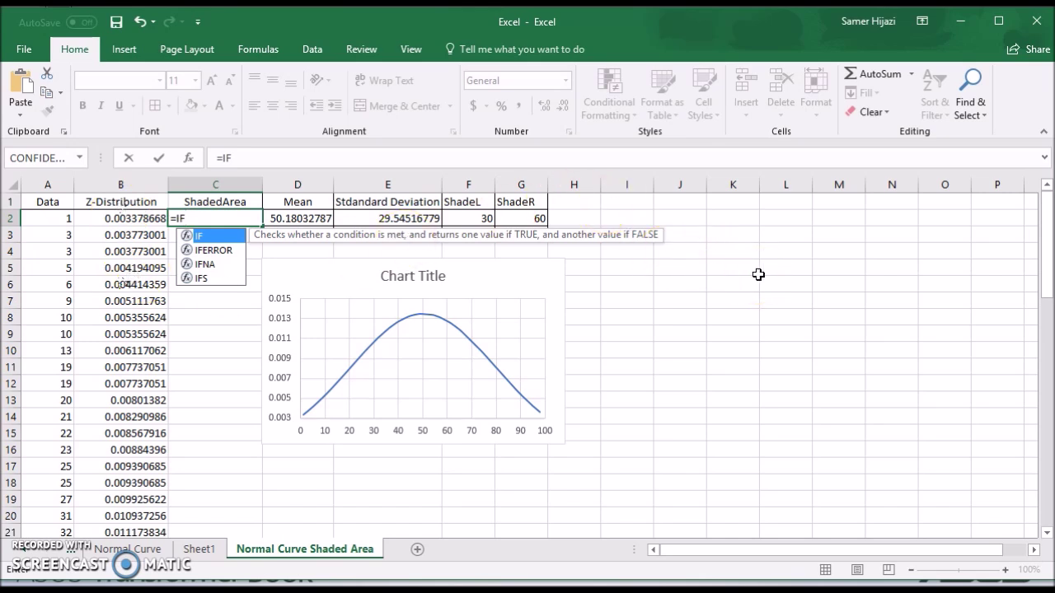
type("(")
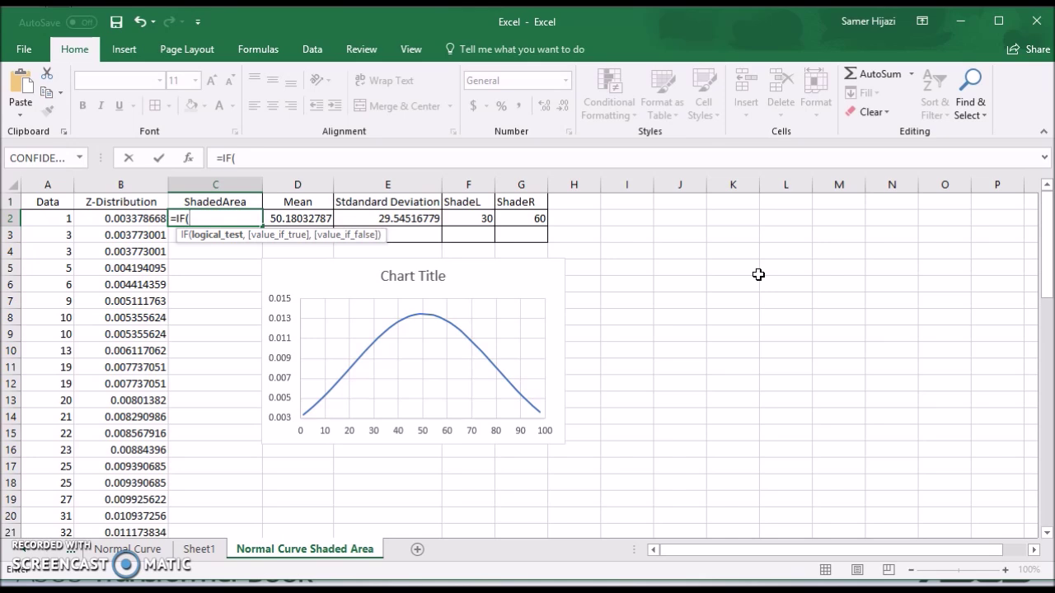
type("or")
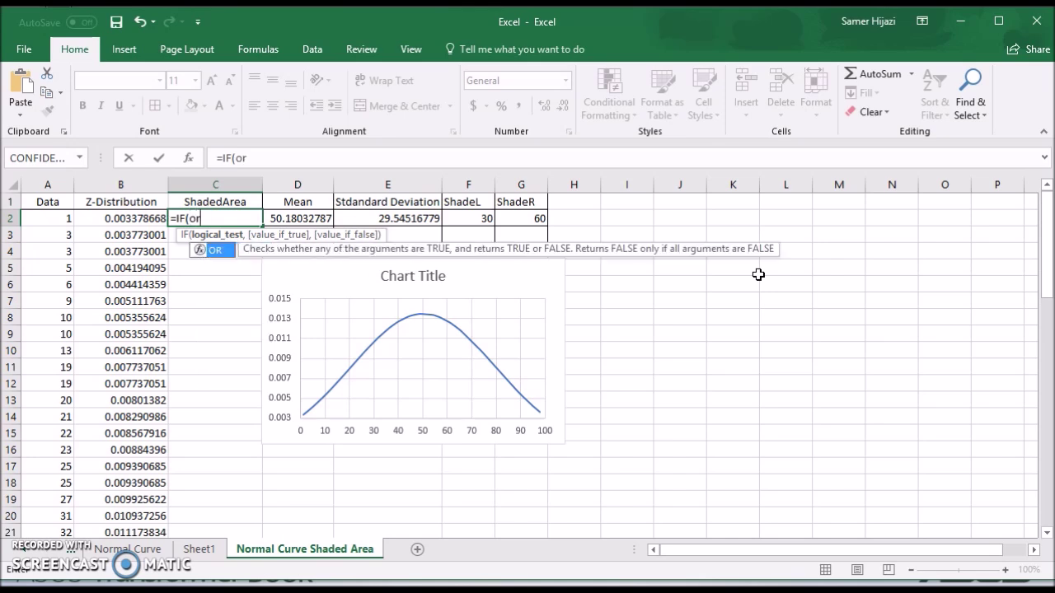
type("(")
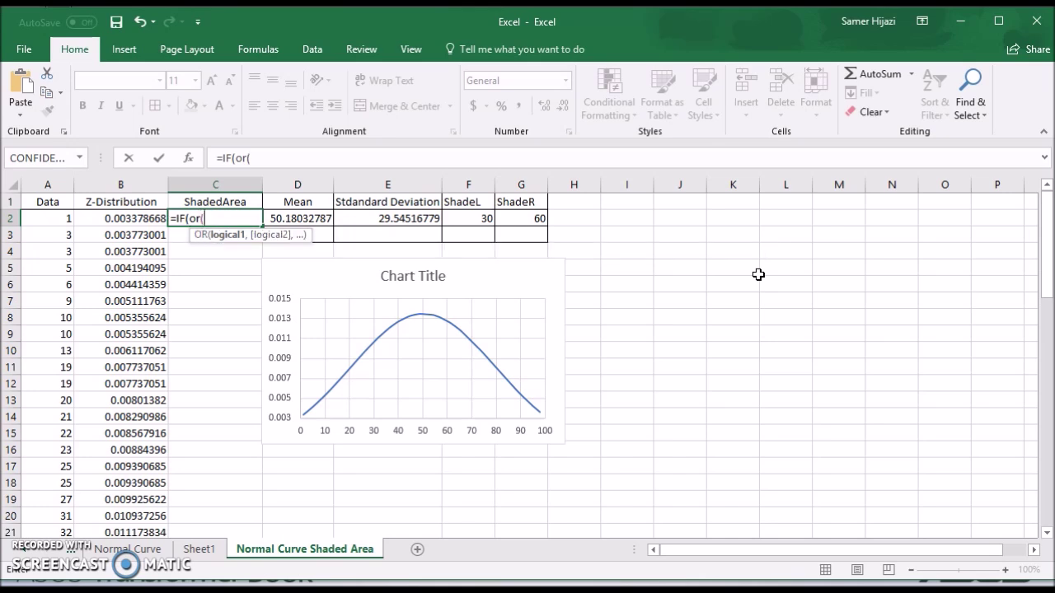
left_click(58, 220)
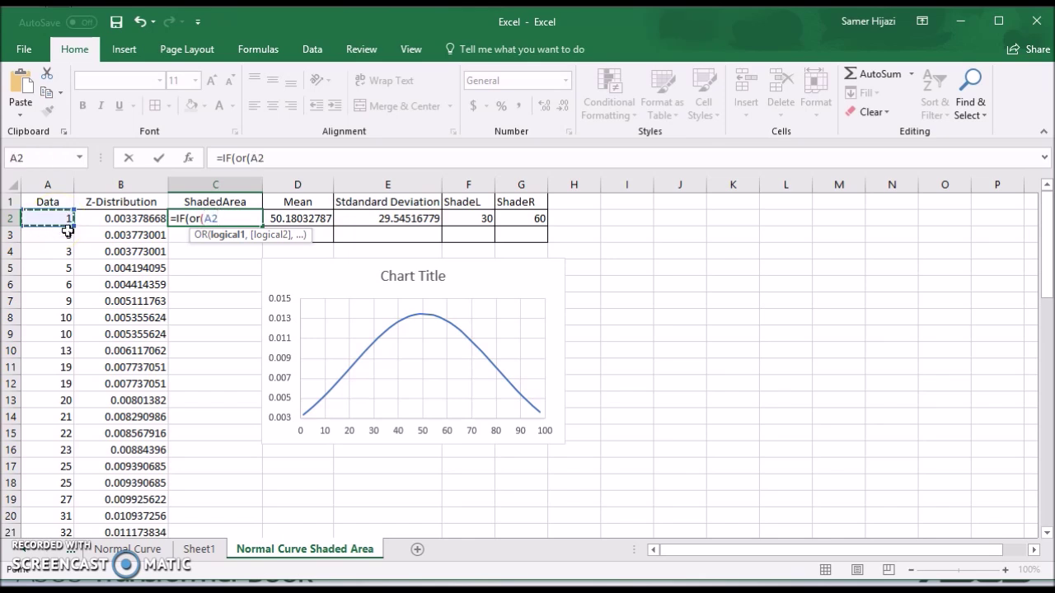
type(">")
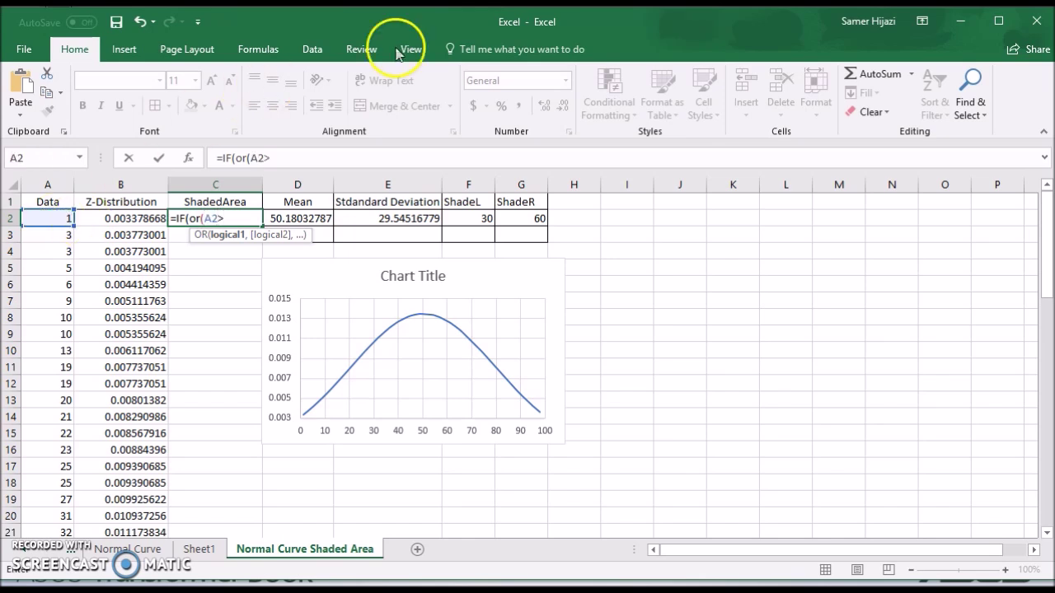
left_click(521, 226)
key("F4")
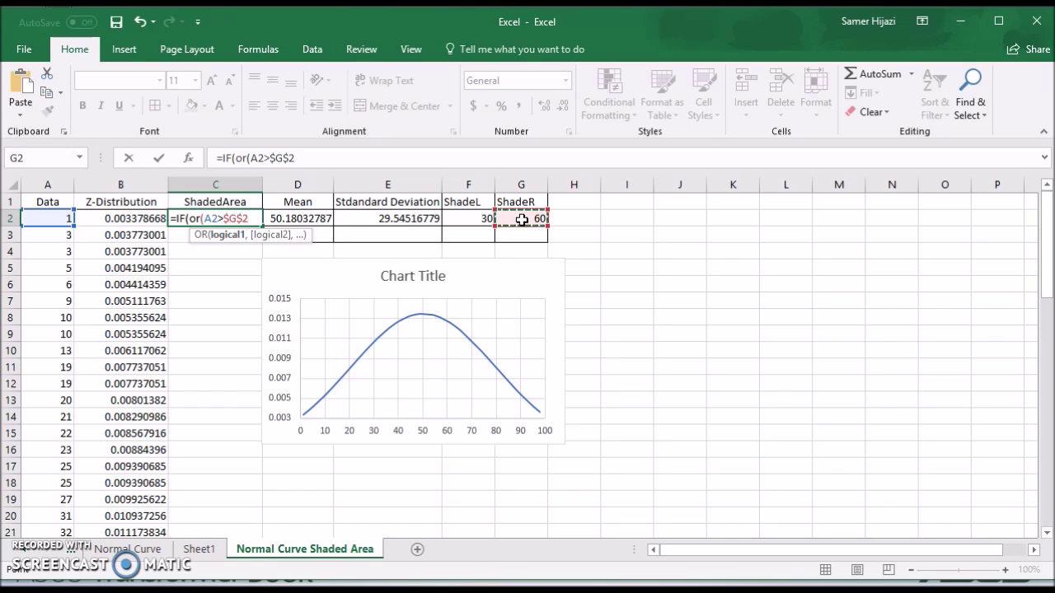
type(",")
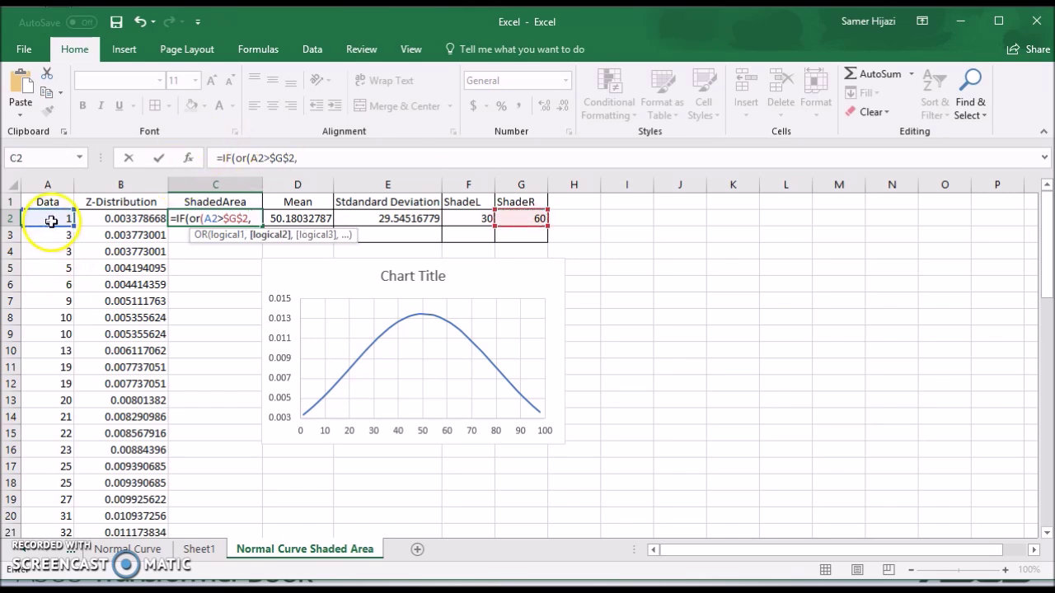
left_click(51, 221)
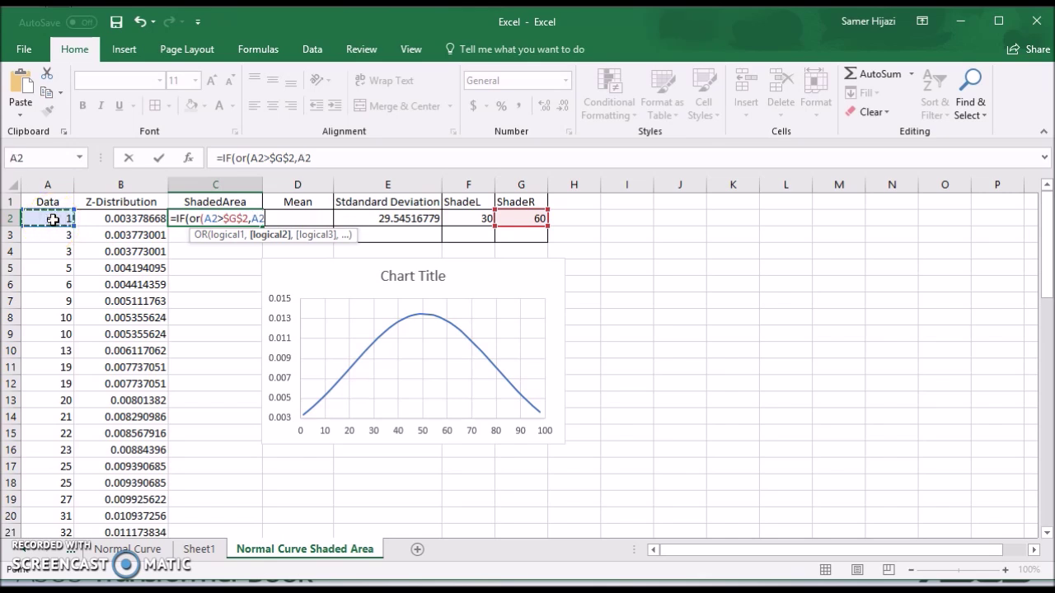
type("<")
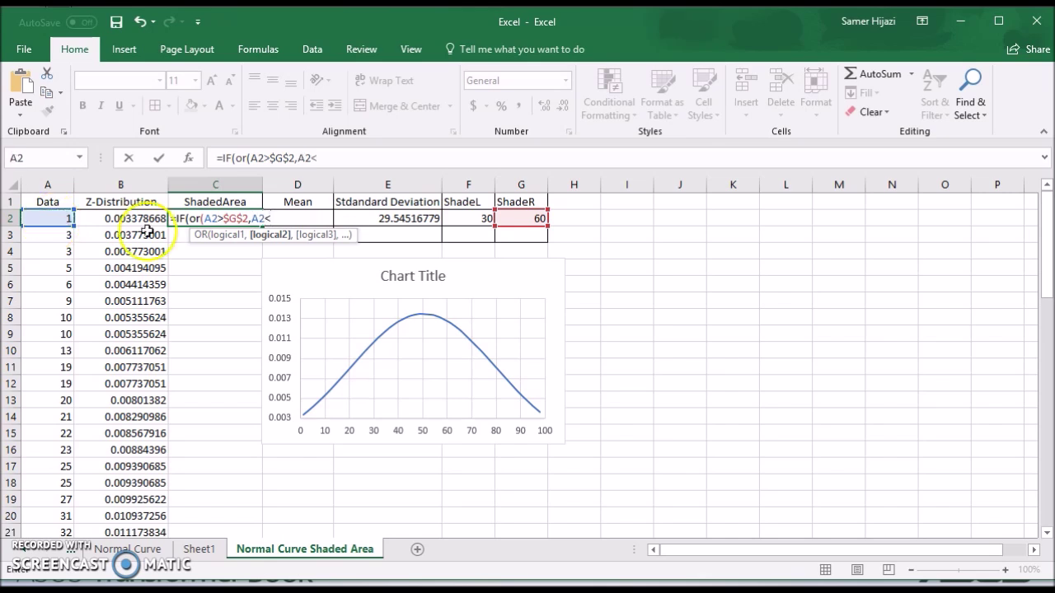
left_click(484, 216)
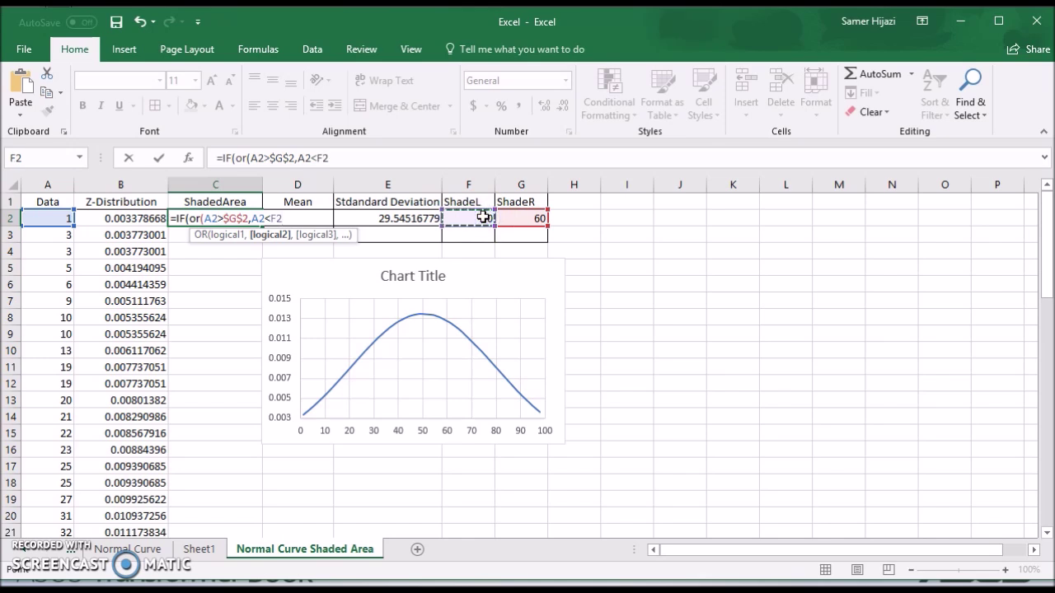
key("F4")
type(")")
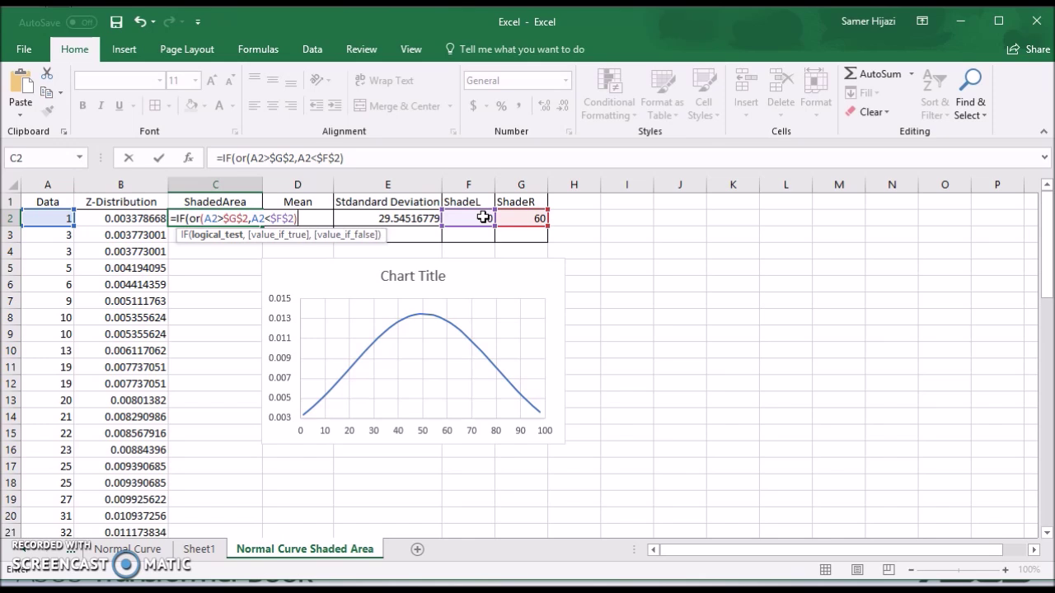
Finish C2 as =IF(OR(A2>$G$2,A2<$F$2),NA(),B2) and enter it
type(",")
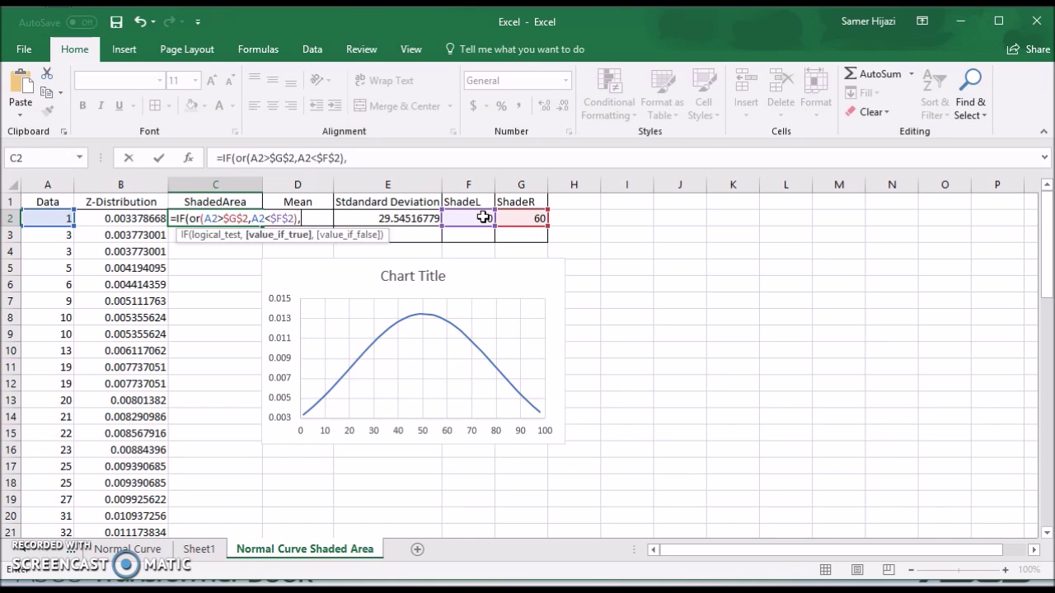
type("n")
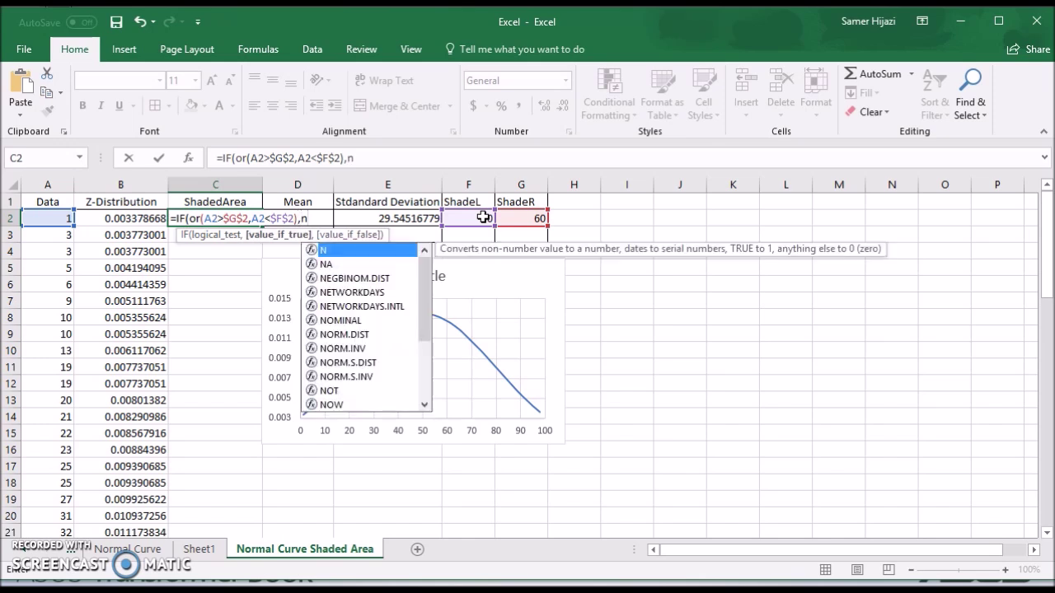
type("a()")
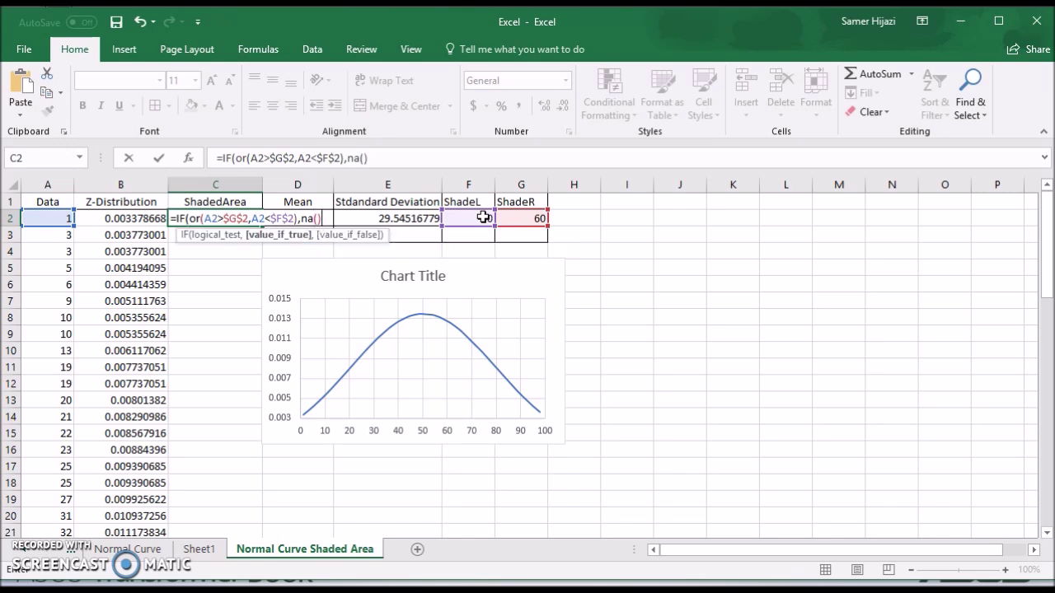
type(",")
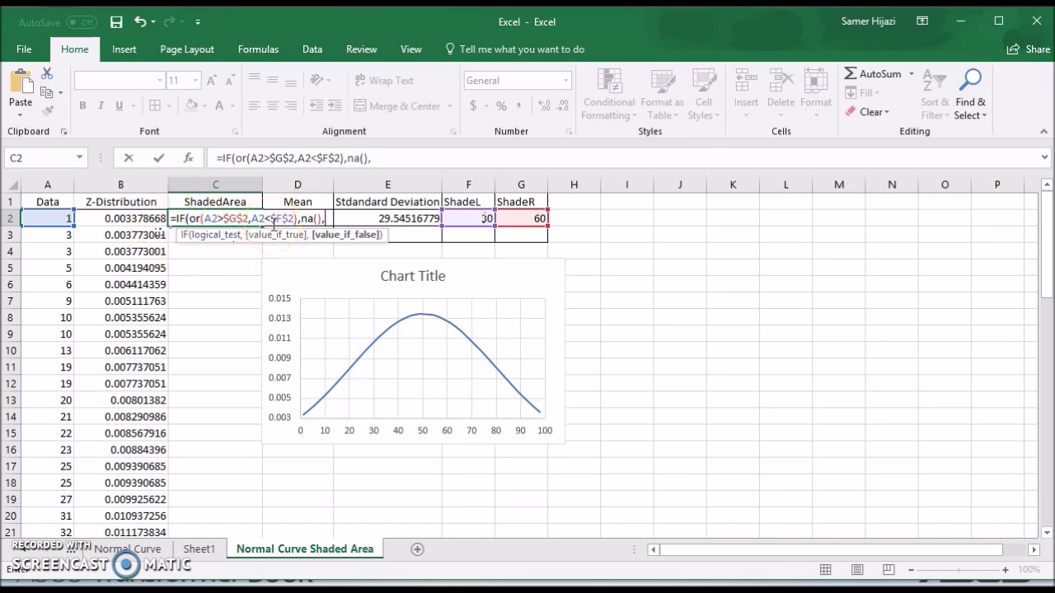
left_click(146, 218)
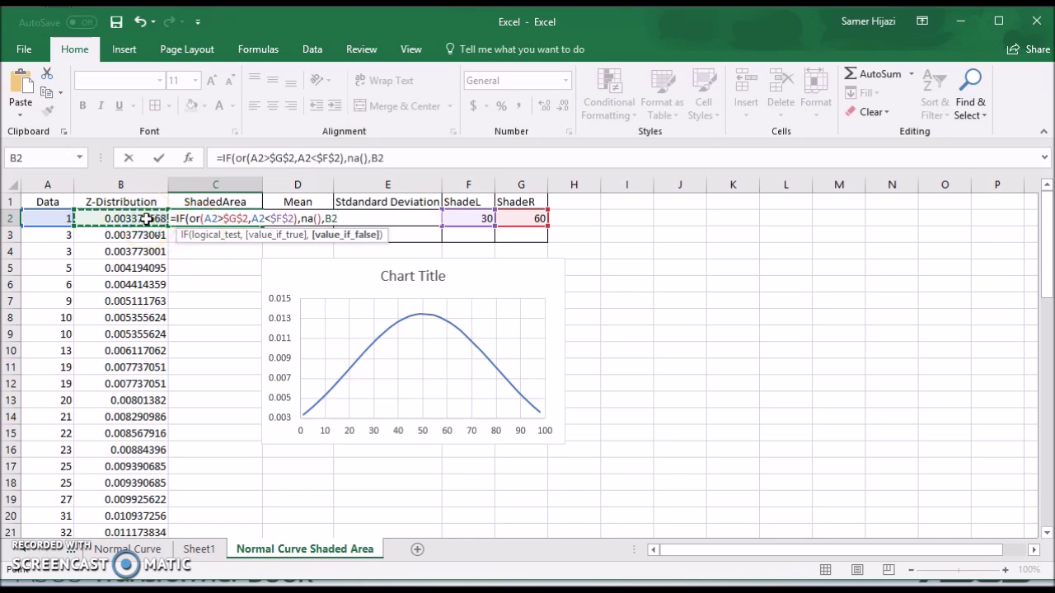
type(")")
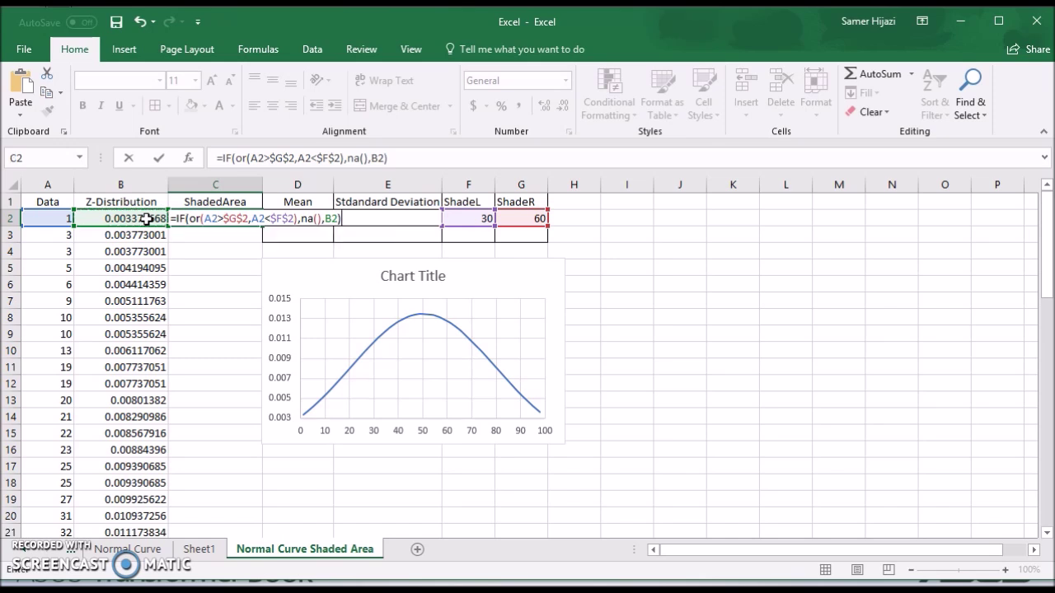
key("Return")
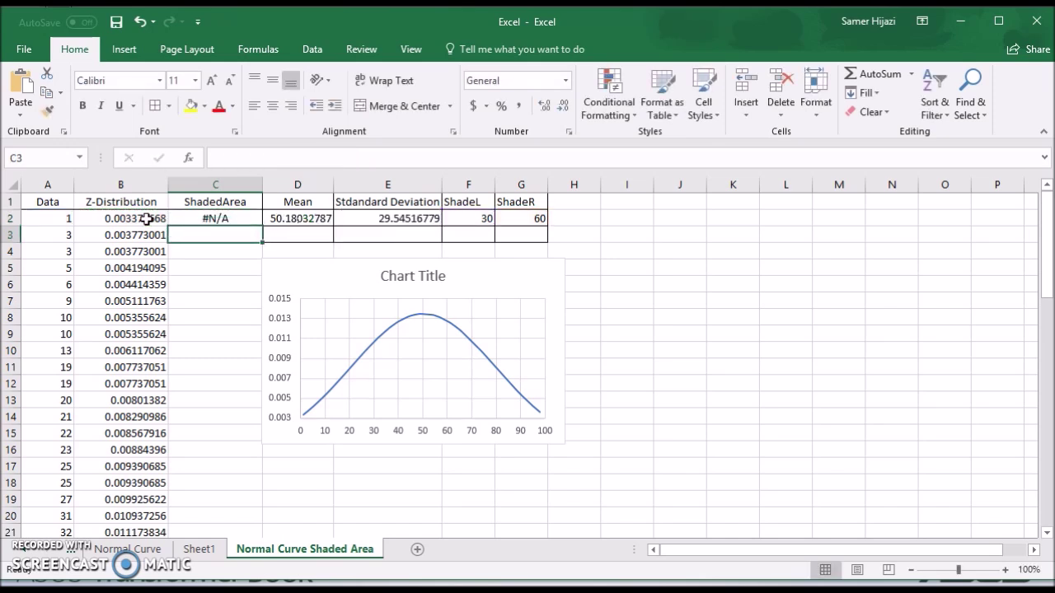
Fill C2's formula down to row 62 and check that only Data 30–60 rows show values
left_click(249, 221)
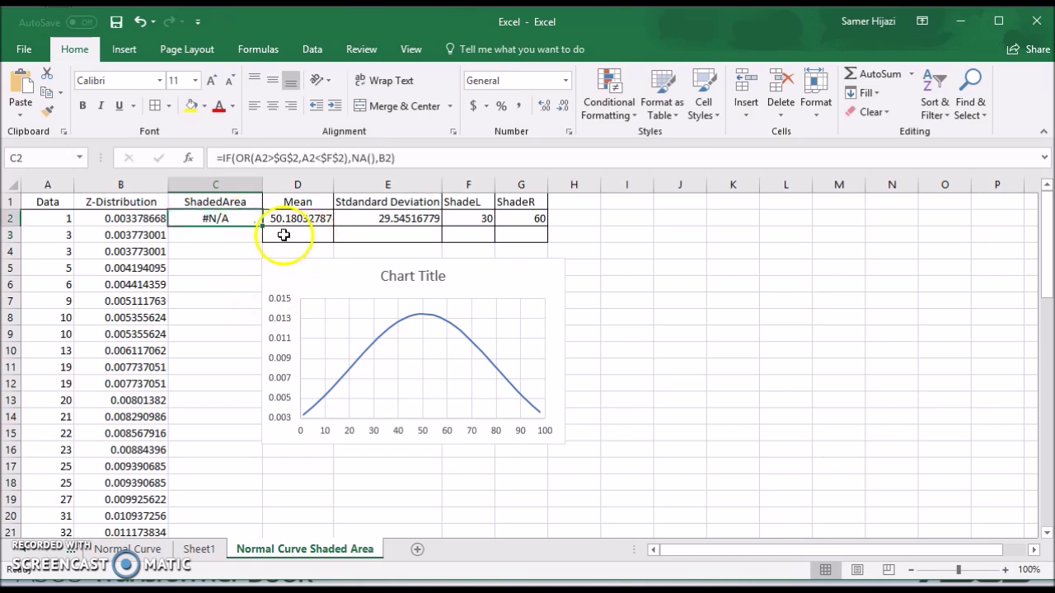
left_click_drag(260, 226, 268, 499)
scroll(462, 330, "up", 11)
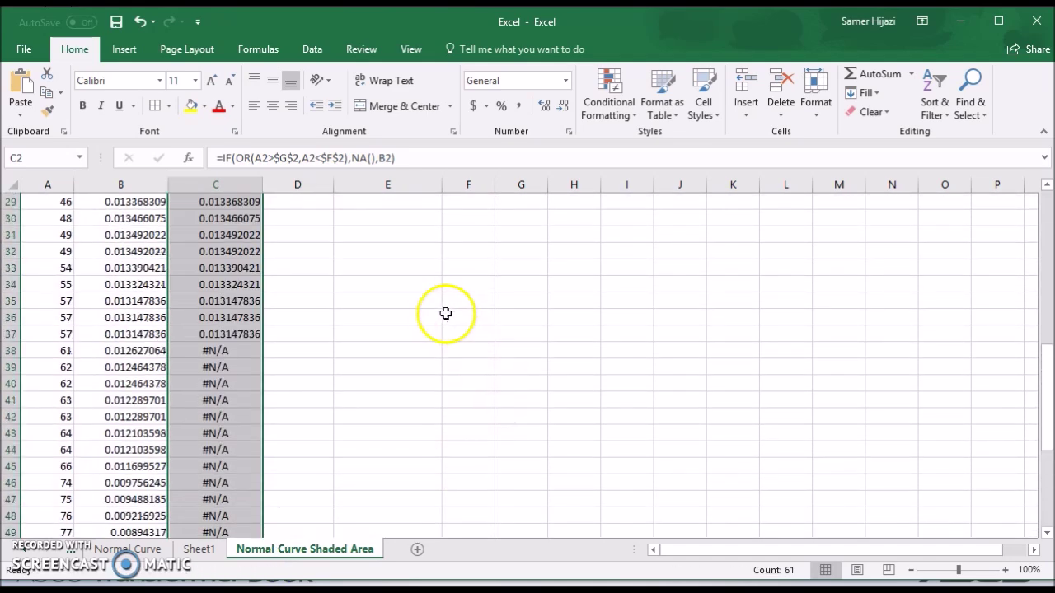
left_click(66, 351)
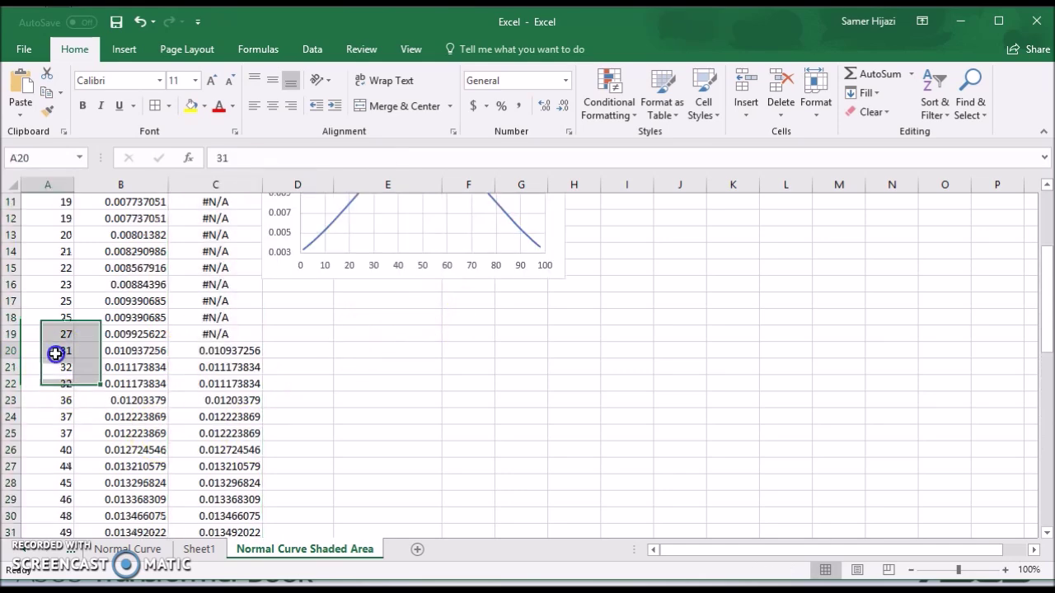
scroll(78, 396, "down", 2)
scroll(70, 506, "down", 2)
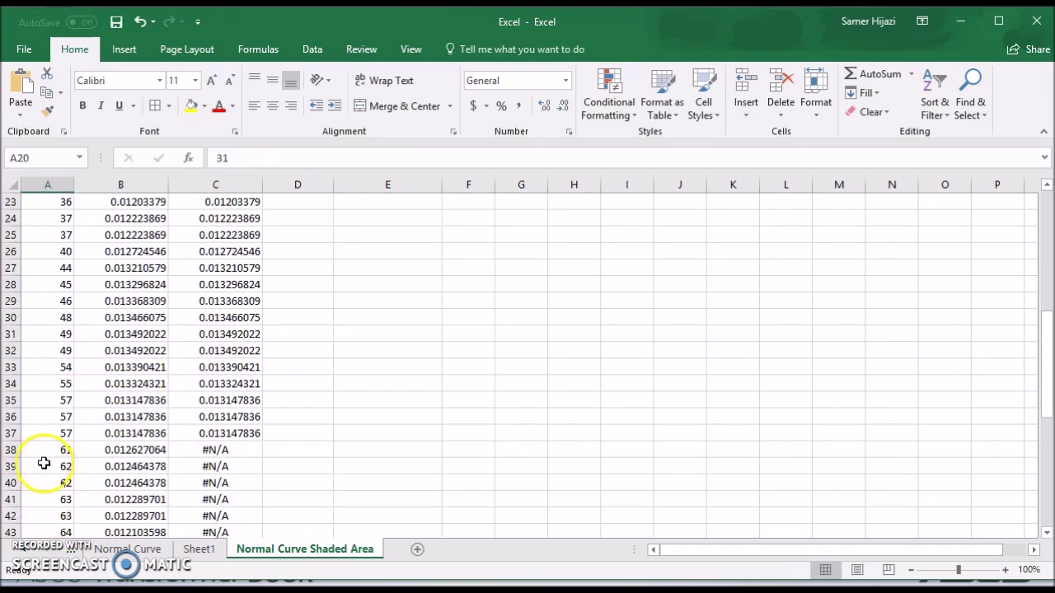
left_click(57, 432)
left_click(212, 433)
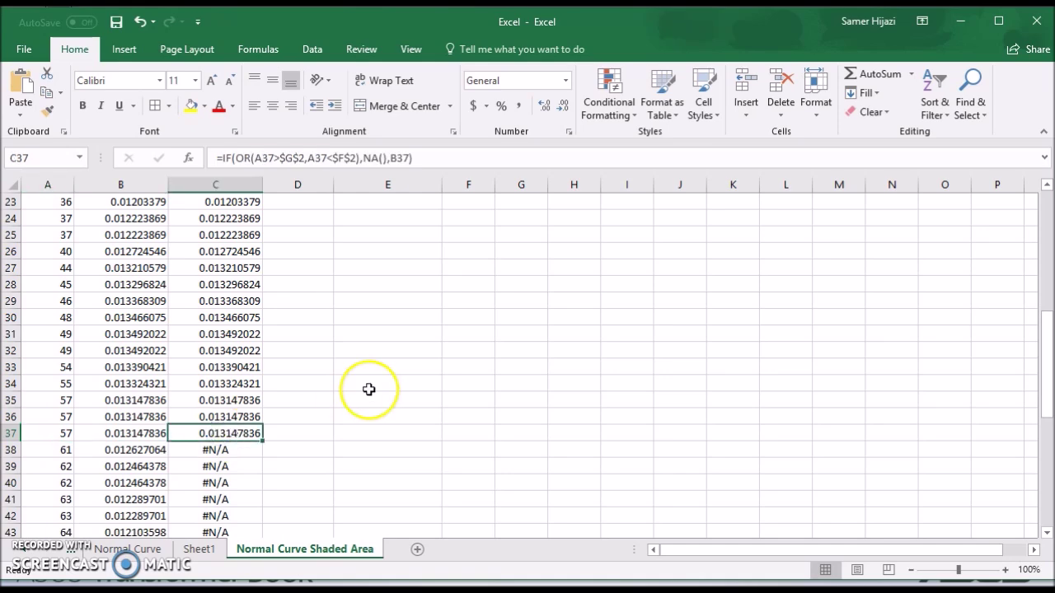
scroll(369, 389, "up", 5)
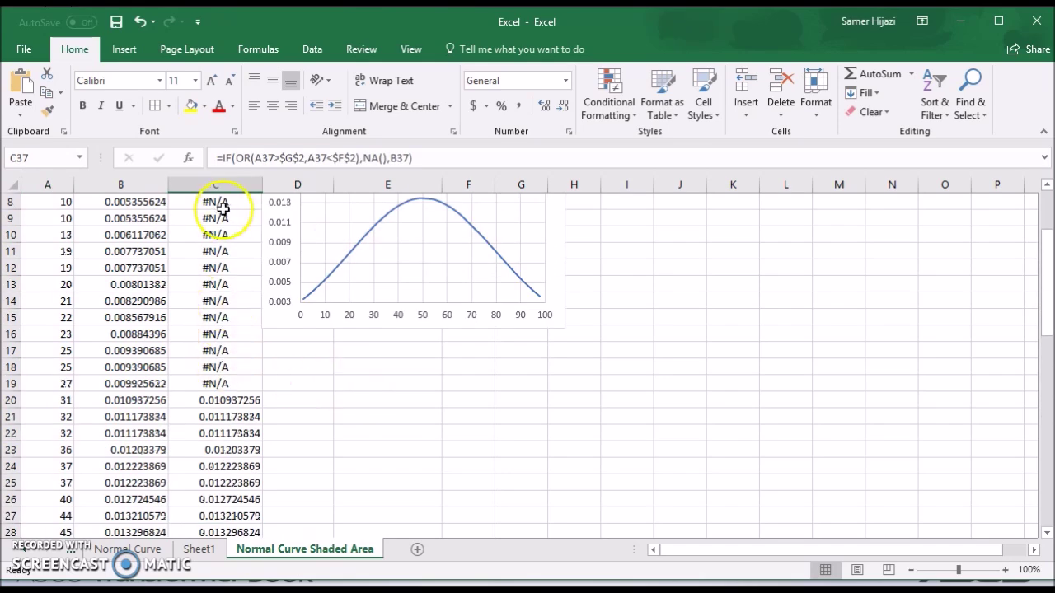
scroll(233, 309, "down", 4)
scroll(234, 313, "up", 3)
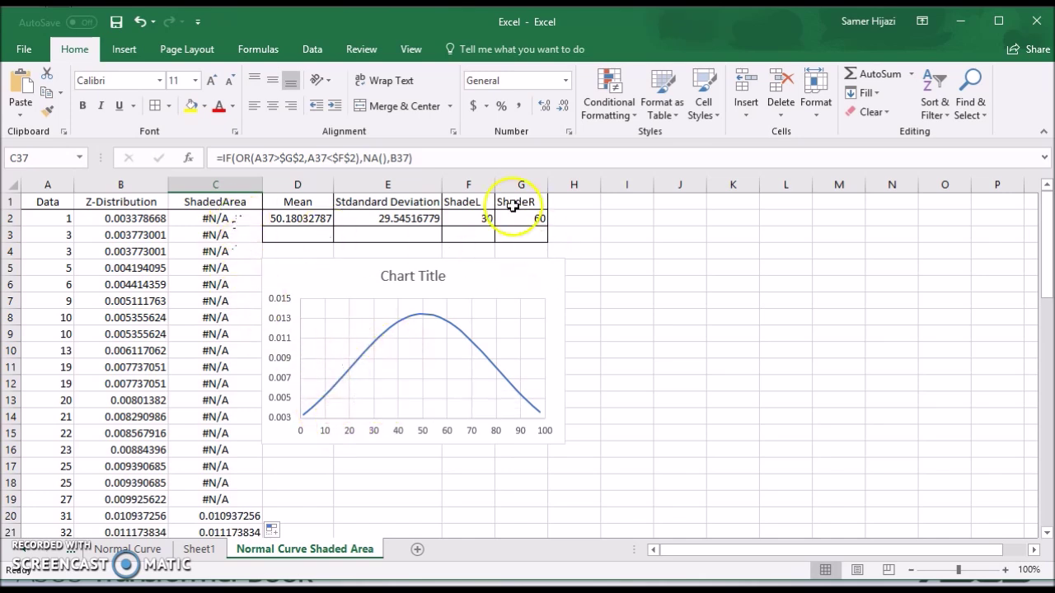
Copy the bell curve's entire SERIES formula from the formula bar
mouse_move(482, 356)
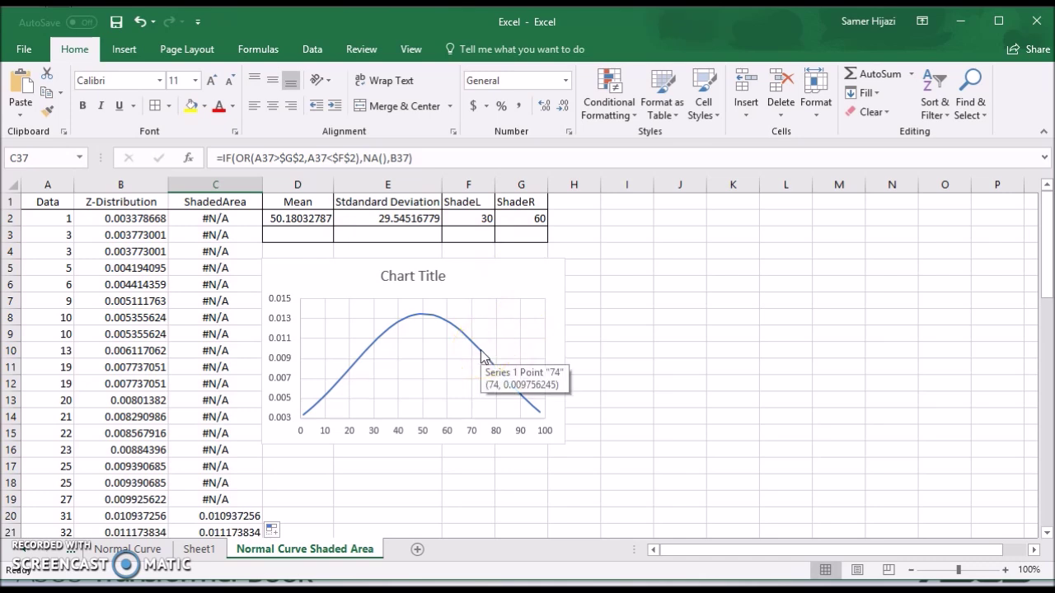
left_click(482, 356)
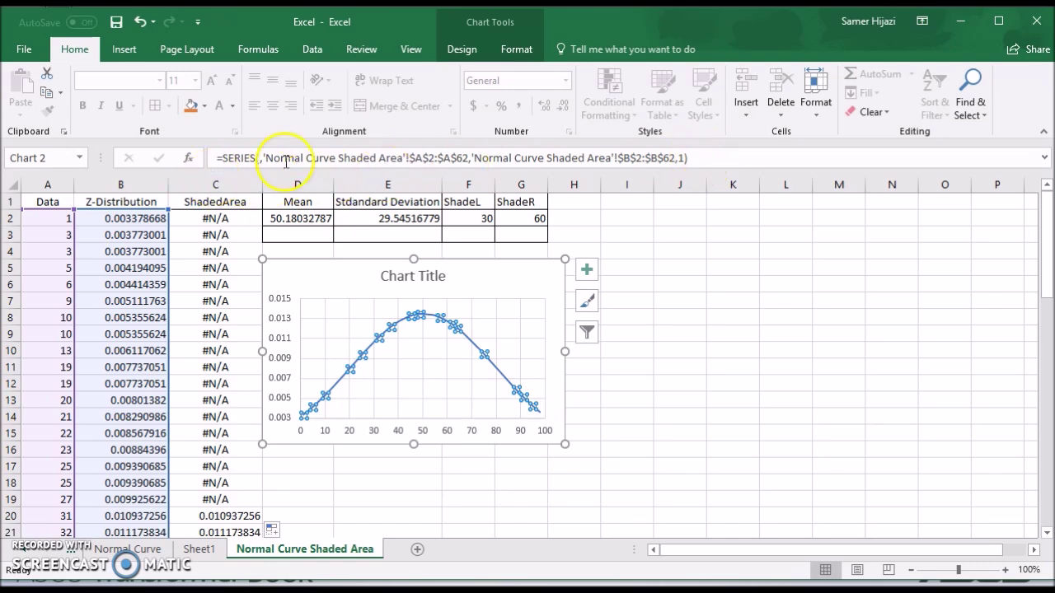
left_click_drag(708, 161, 219, 163)
key("ctrl+c")
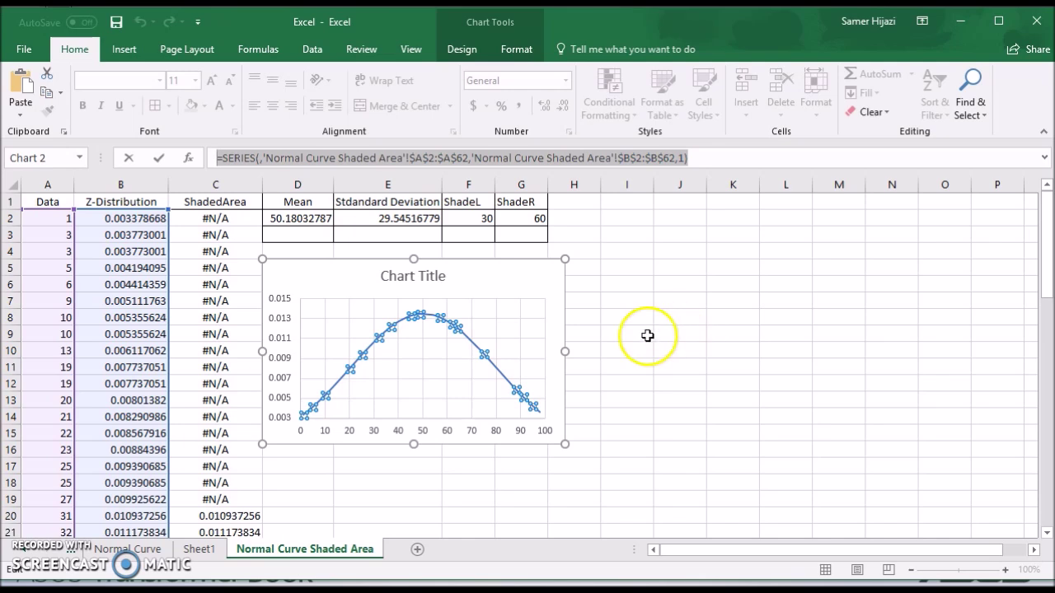
left_click(556, 276)
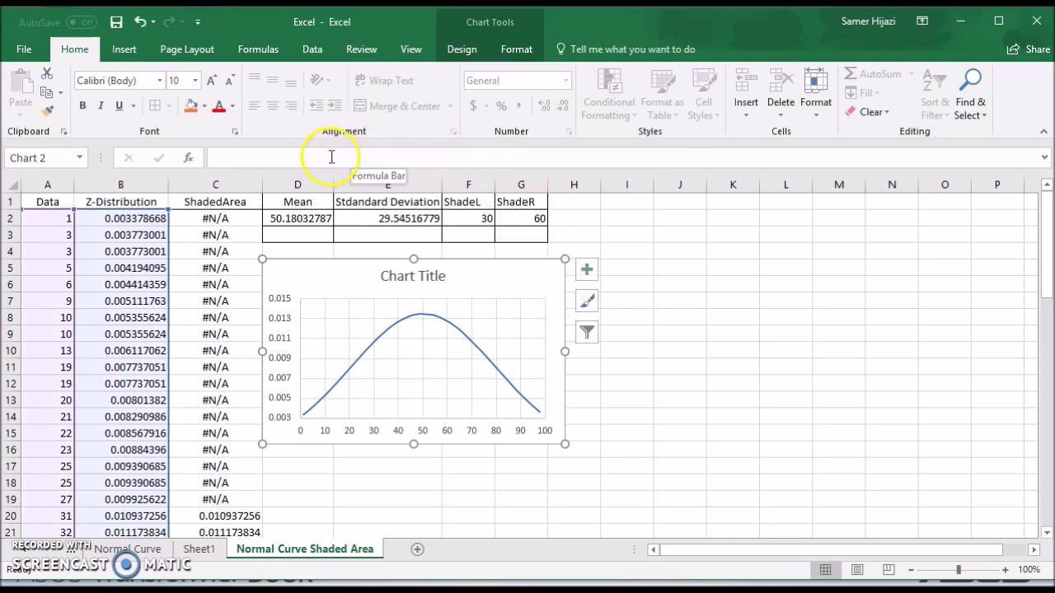
Paste the SERIES formula into the chart with plot order 2 as a second series
left_click(561, 158)
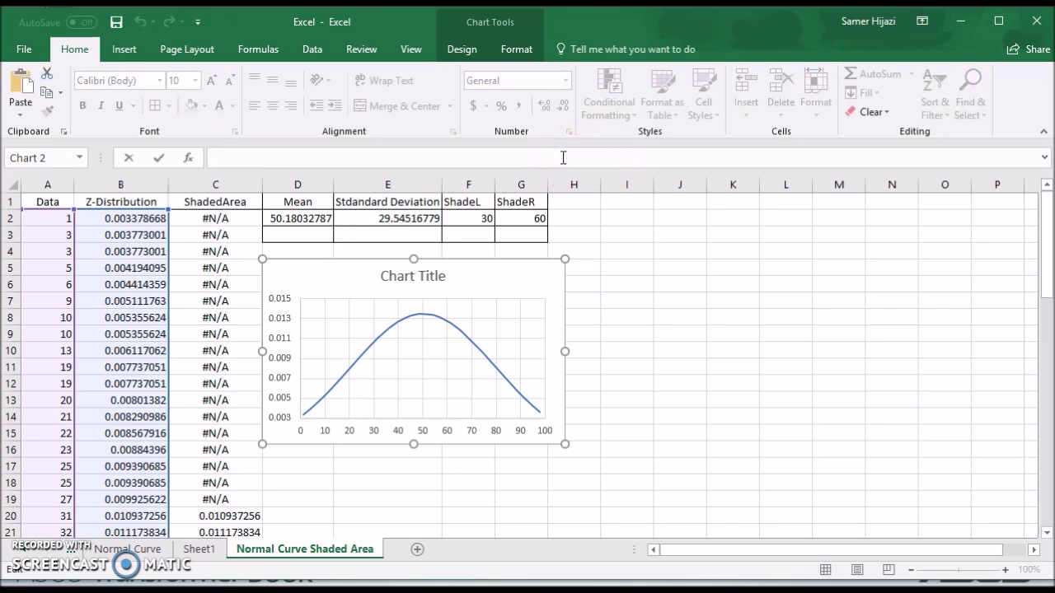
key("ctrl+v")
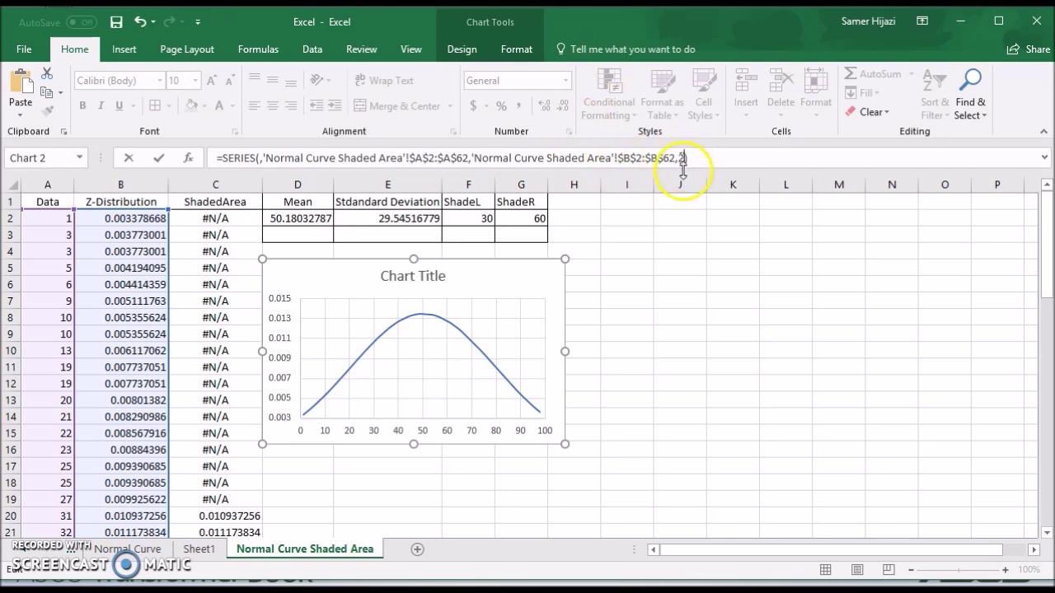
key("Return")
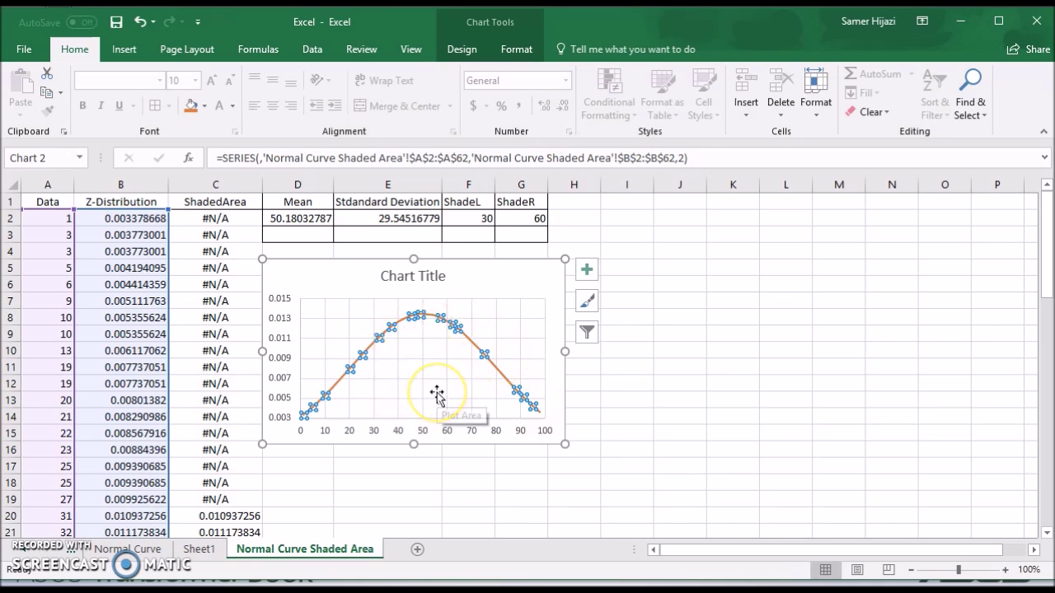
Open the chart's Select Data Source dialog and compare the Series1 and Series2 entries
right_click(421, 371)
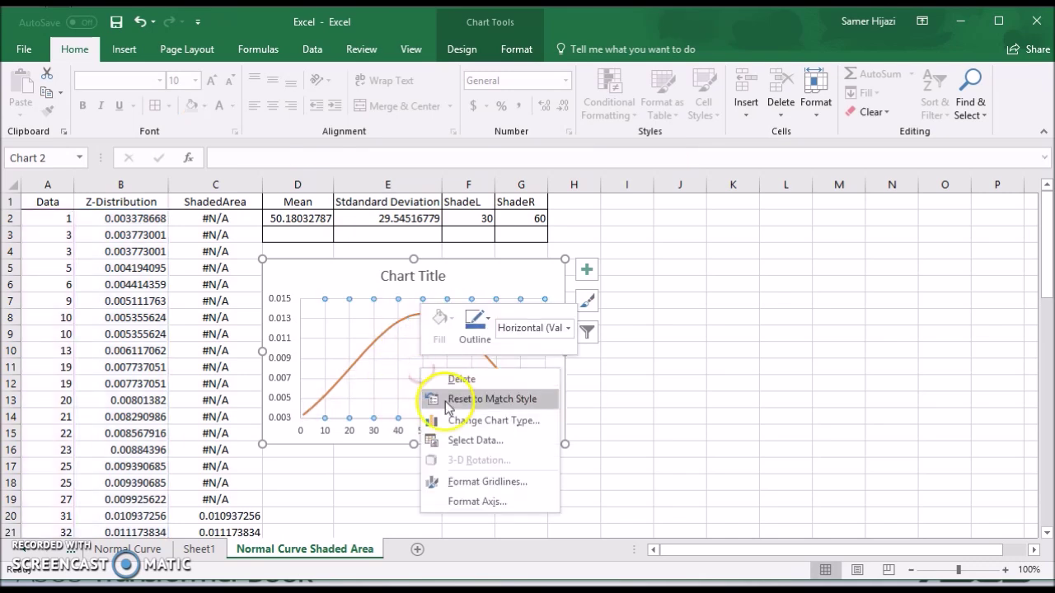
left_click(468, 440)
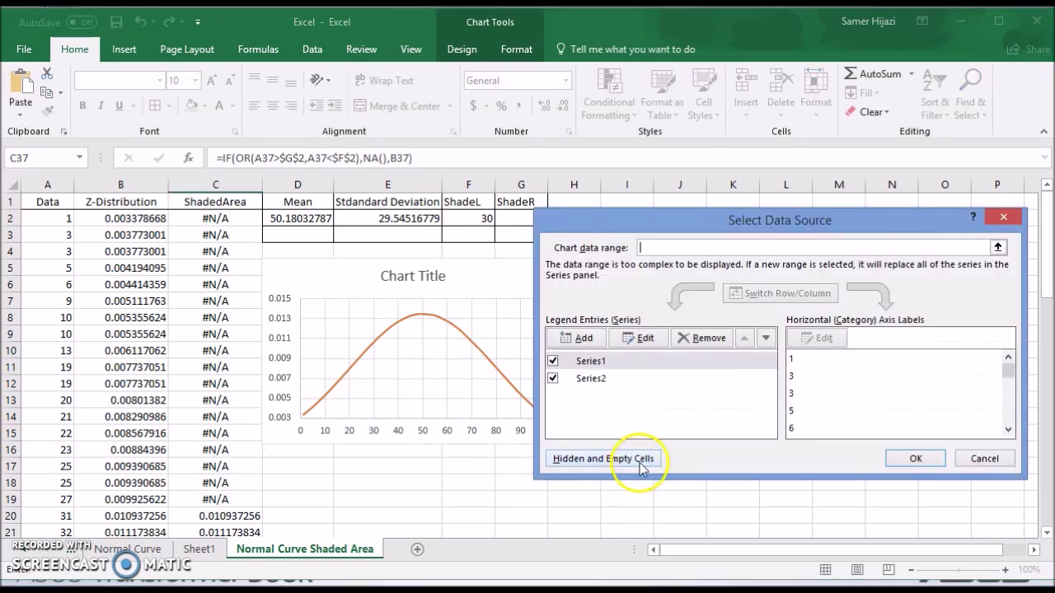
left_click(605, 363)
left_click(604, 379)
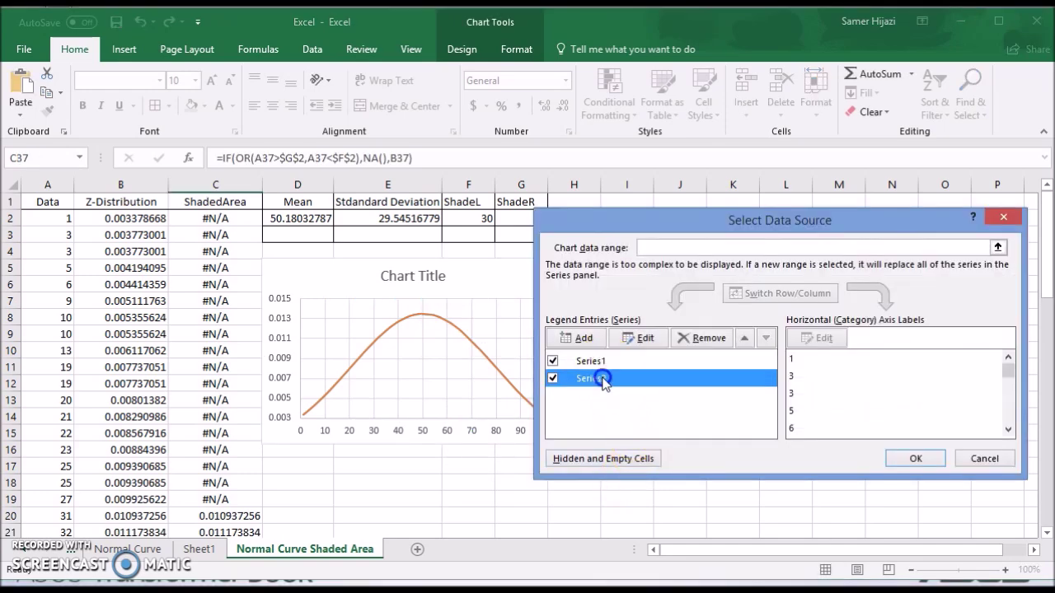
left_click(599, 362)
left_click(602, 380)
left_click(908, 458)
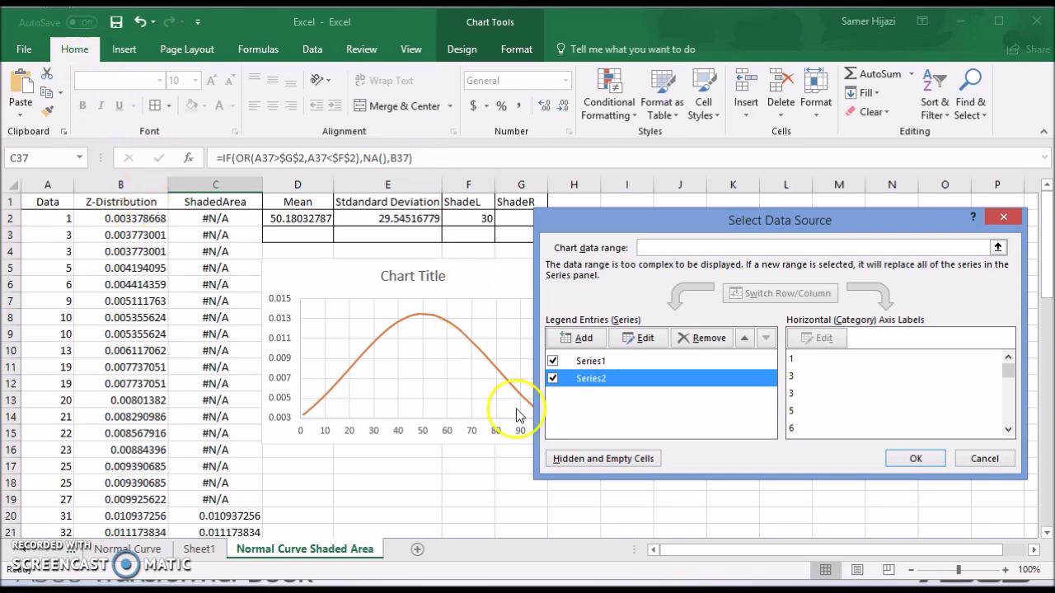
Edit Series1 so its Y values come from C2:C62 and apply the change
left_click(599, 368)
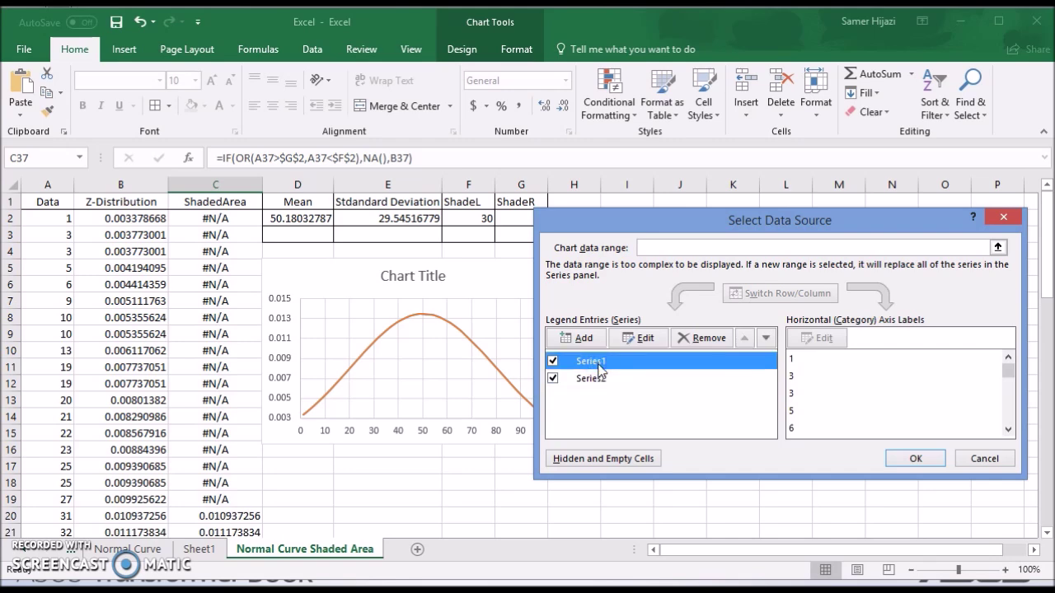
left_click(641, 339)
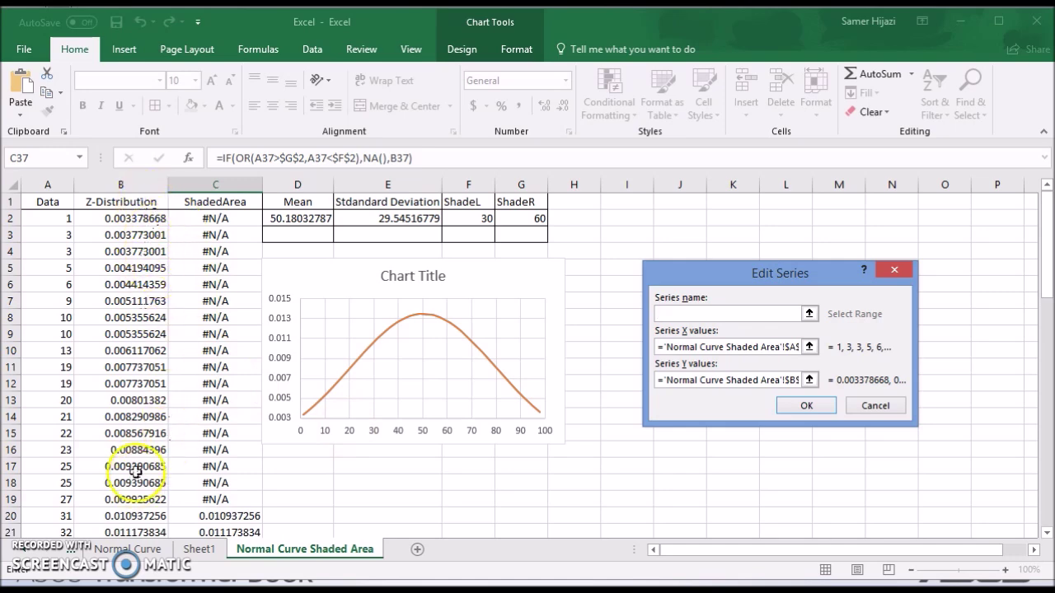
left_click(809, 380)
scroll(216, 214, "up", 1)
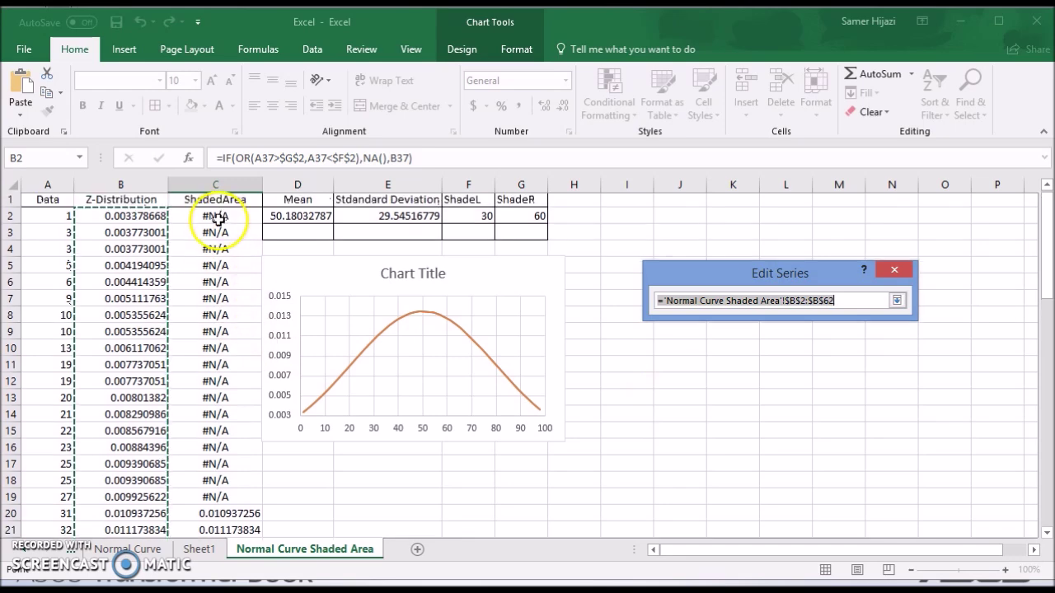
left_click_drag(223, 218, 245, 500)
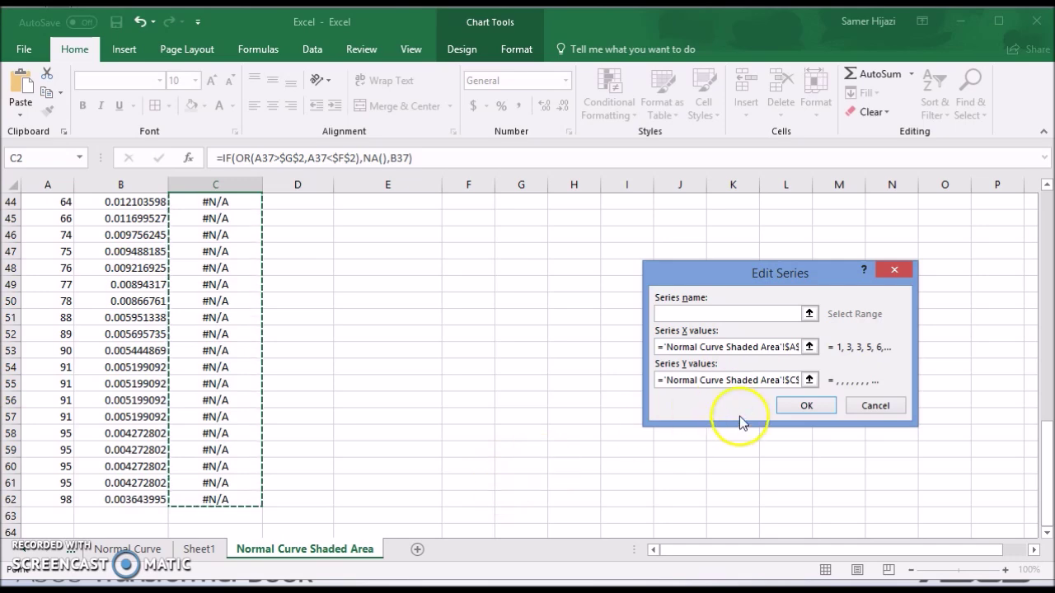
left_click(805, 410)
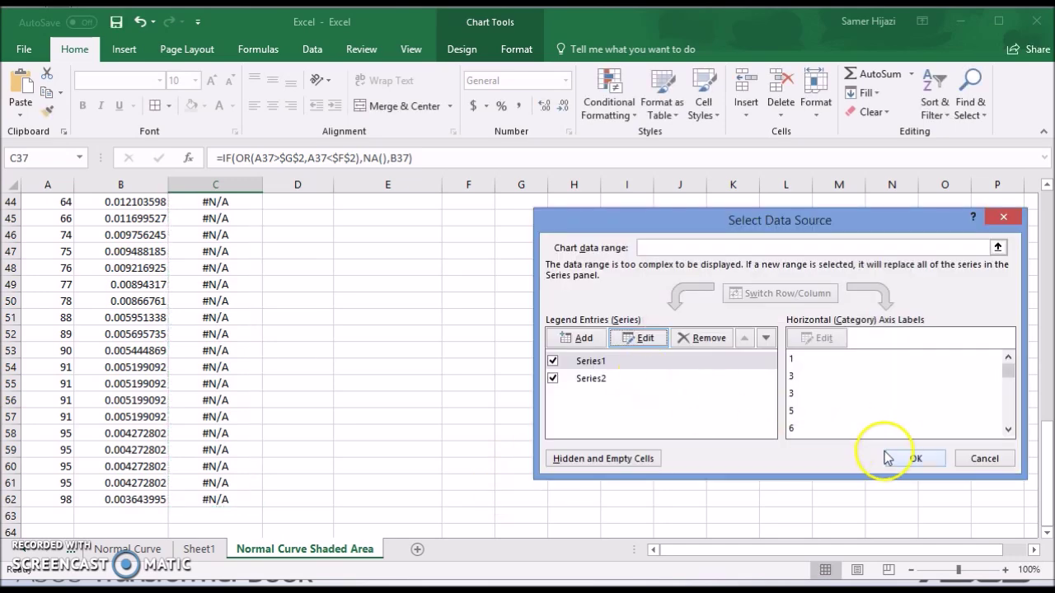
left_click(900, 455)
scroll(736, 382, "up", 14)
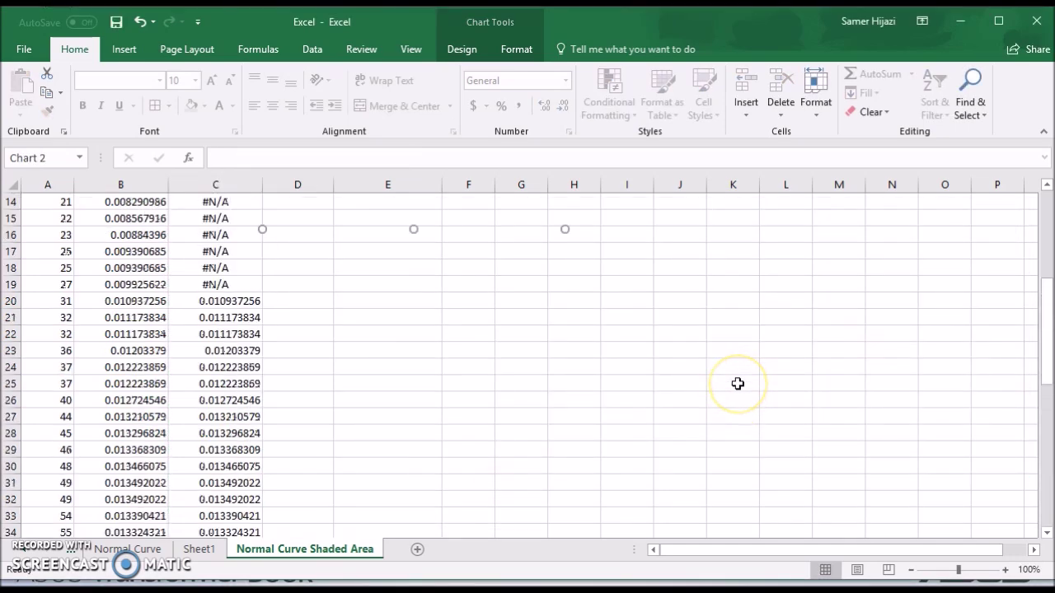
Give the orange curve's SERIES formula plot order 1, then select the blue ShadedArea series
left_click(494, 369)
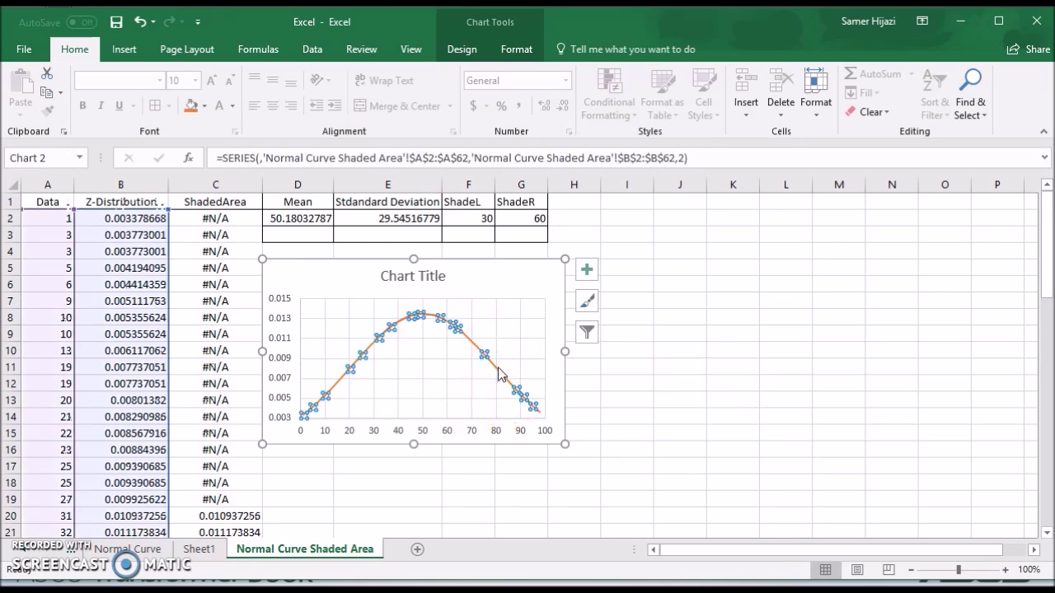
left_click(687, 161)
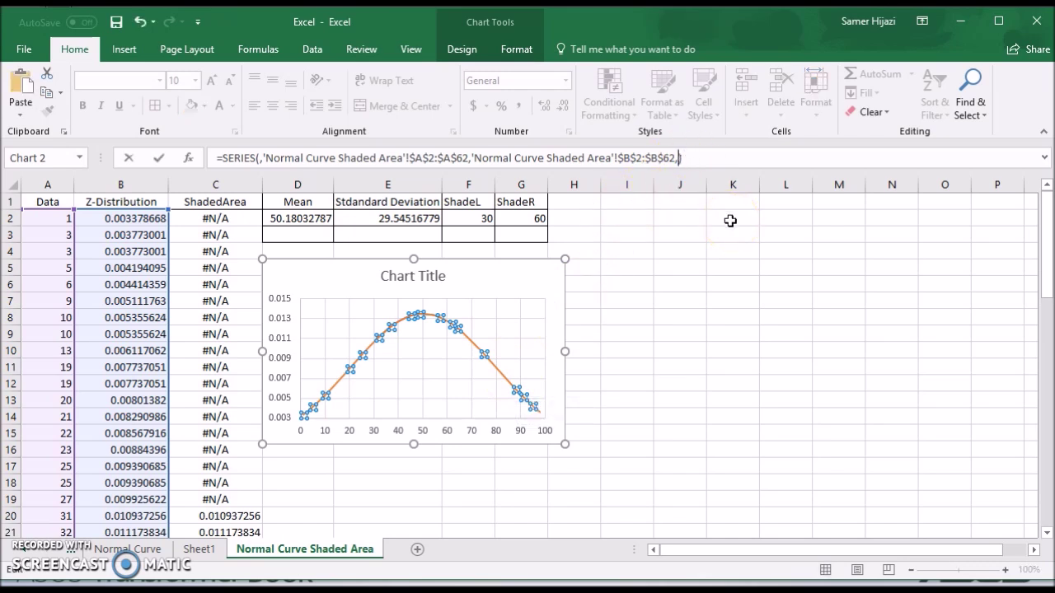
key("Return")
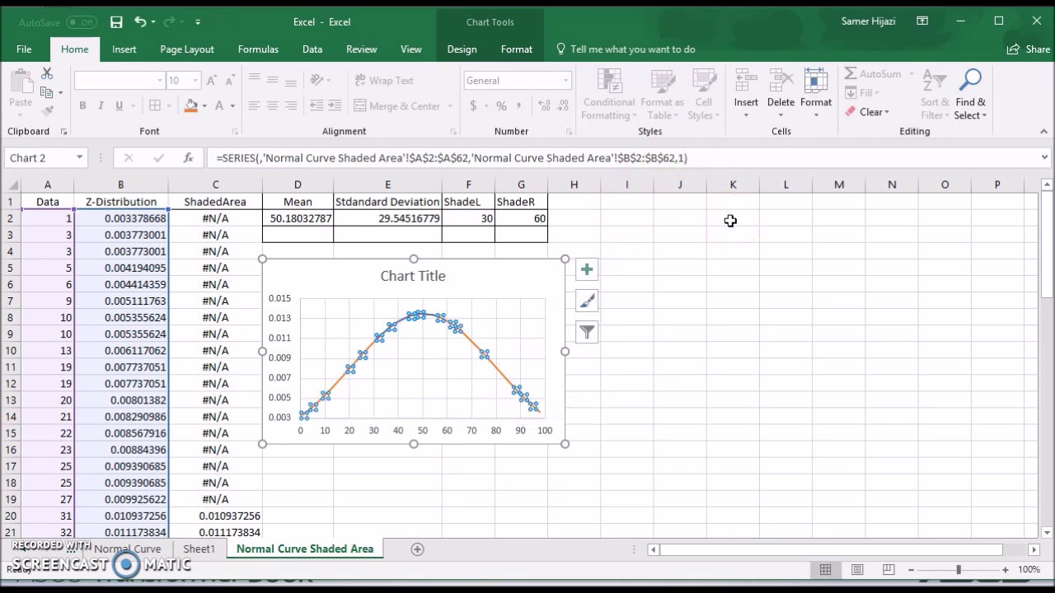
left_click(423, 366)
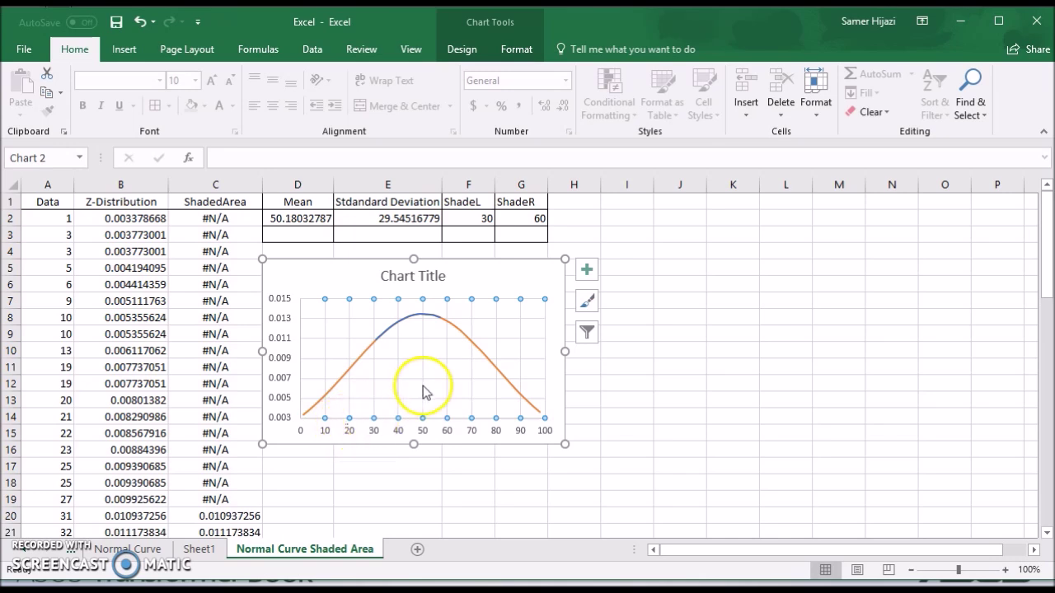
left_click(389, 326)
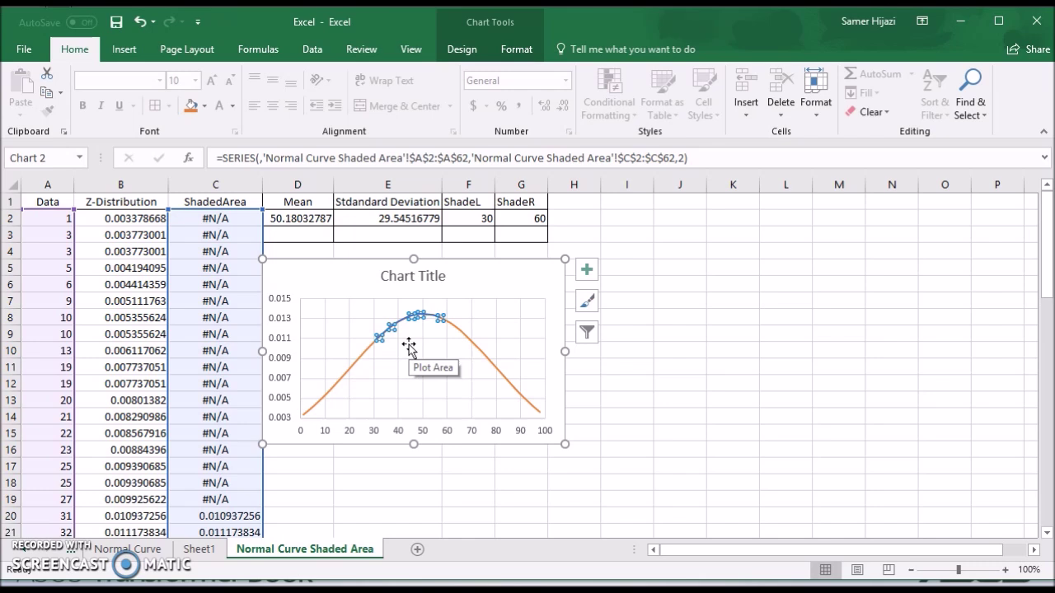
left_click_drag(408, 346, 375, 338)
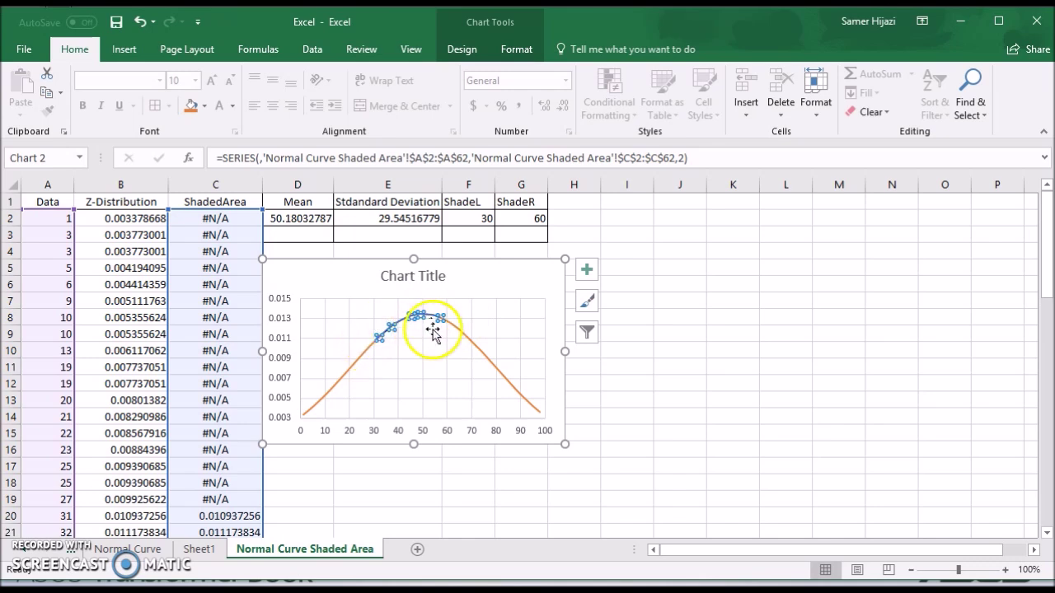
mouse_move(404, 327)
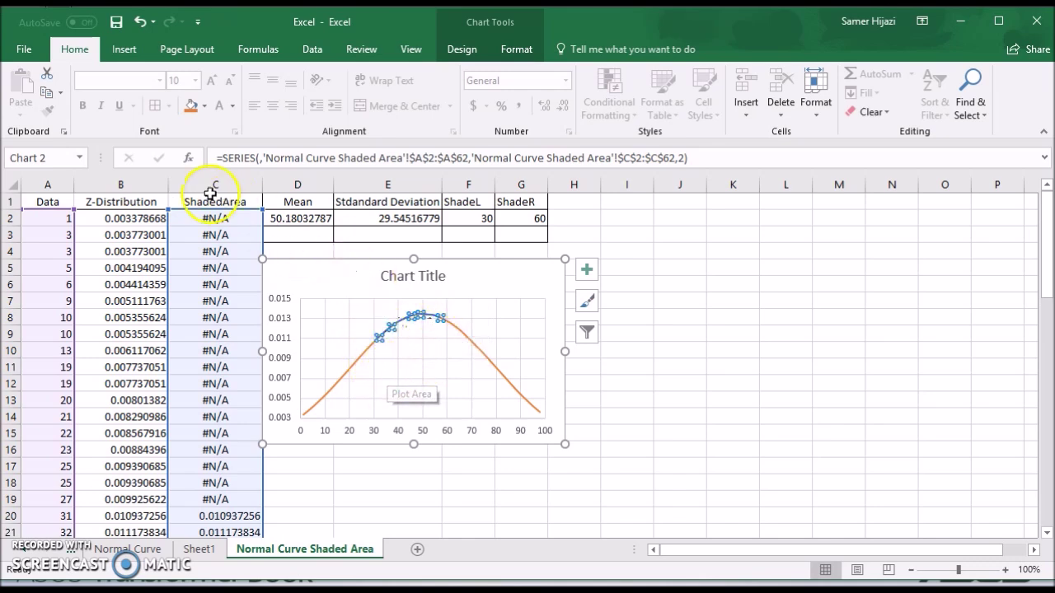
Add error bars to the ShadedArea series through Add Chart Element > Error Bars > More Error Bars Options
left_click(459, 51)
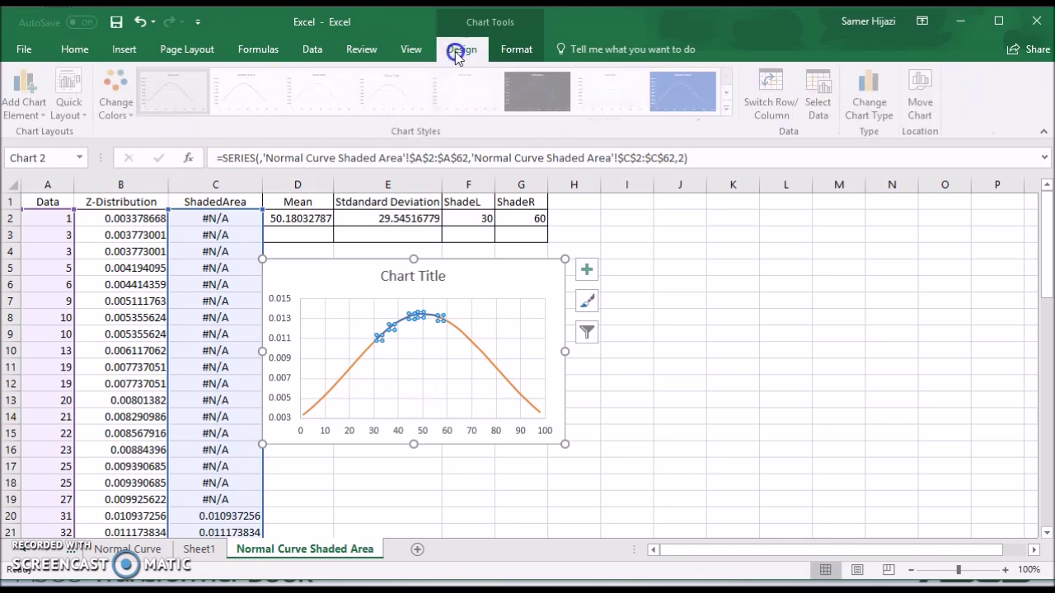
left_click(45, 119)
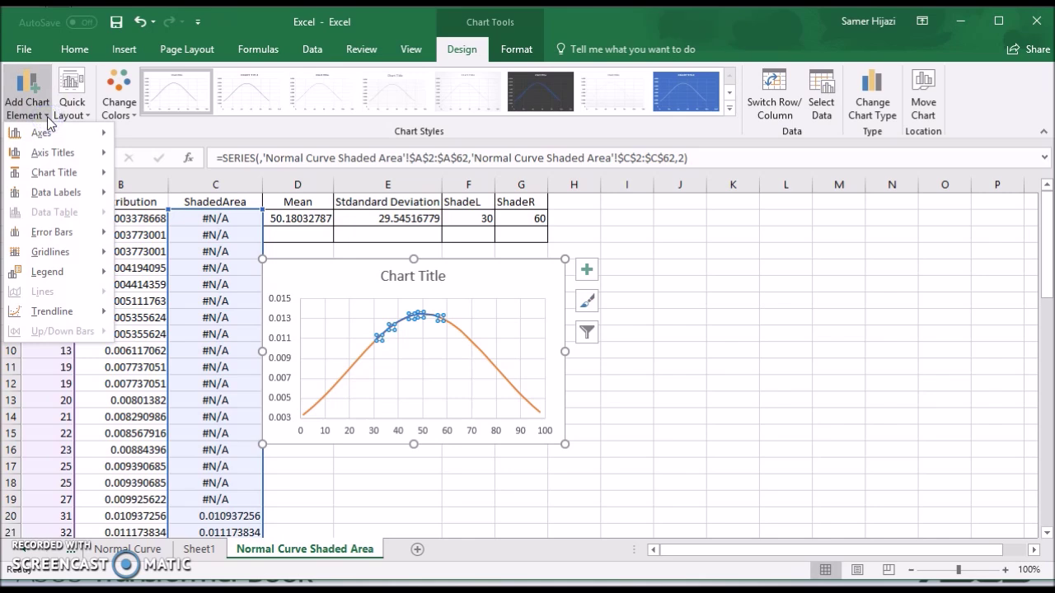
mouse_move(57, 237)
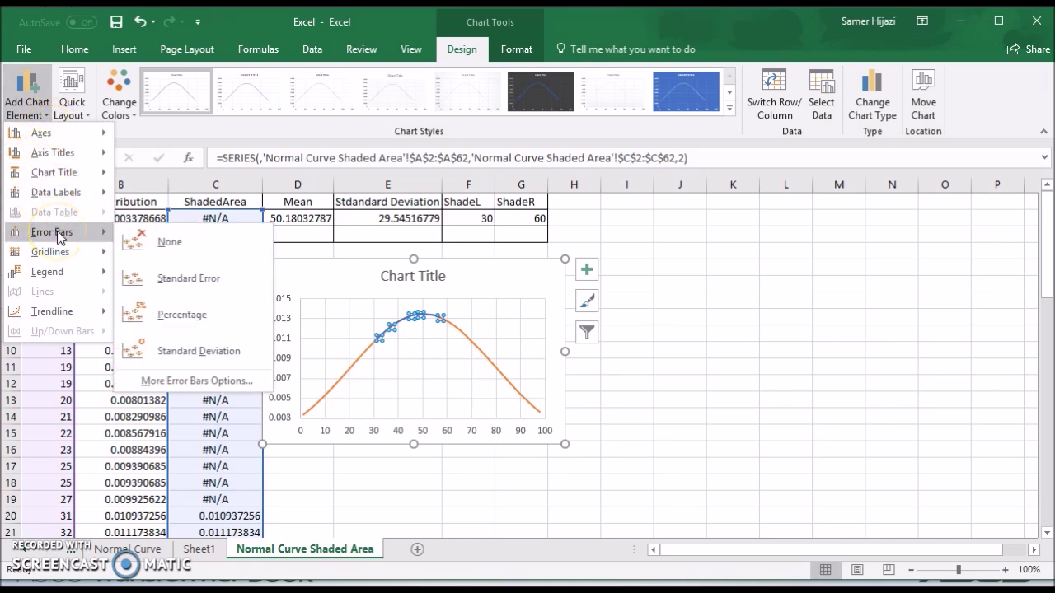
left_click(197, 381)
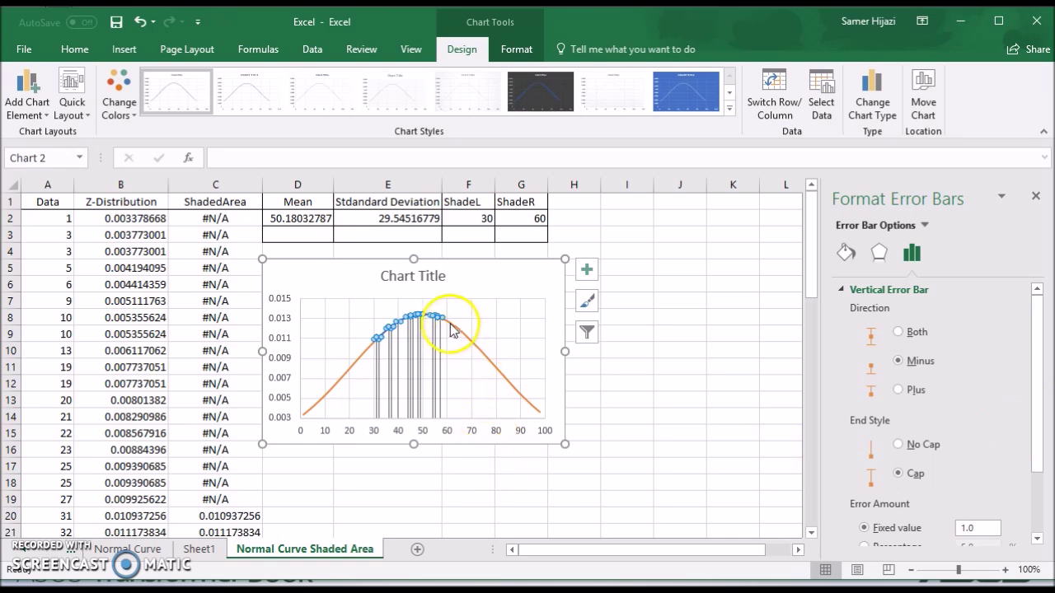
Give the ShadedArea error bars No Cap ends and an 80% Percentage error amount
left_click(916, 445)
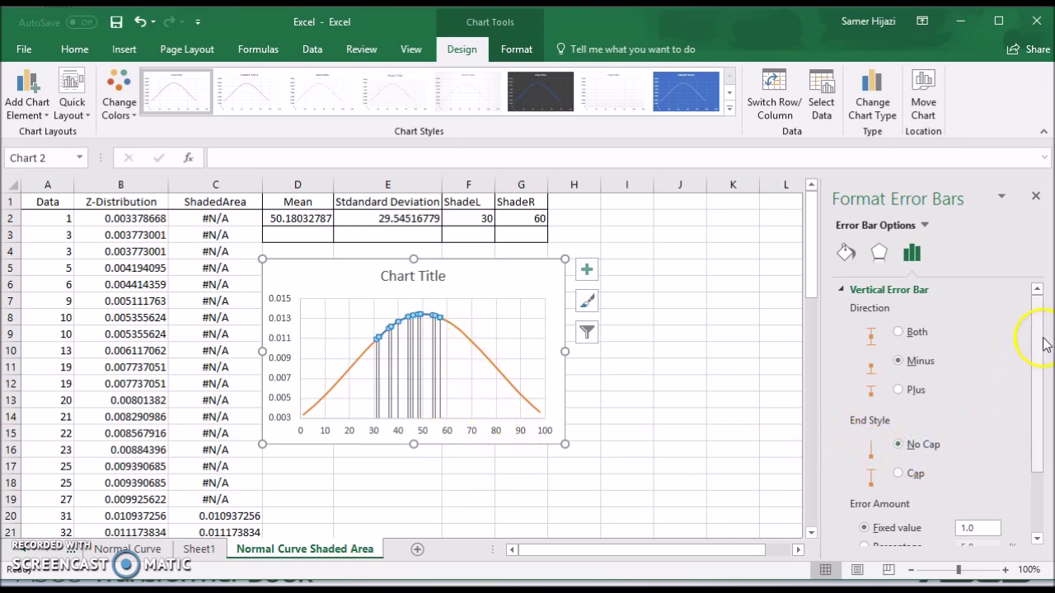
left_click_drag(1042, 330, 1036, 425)
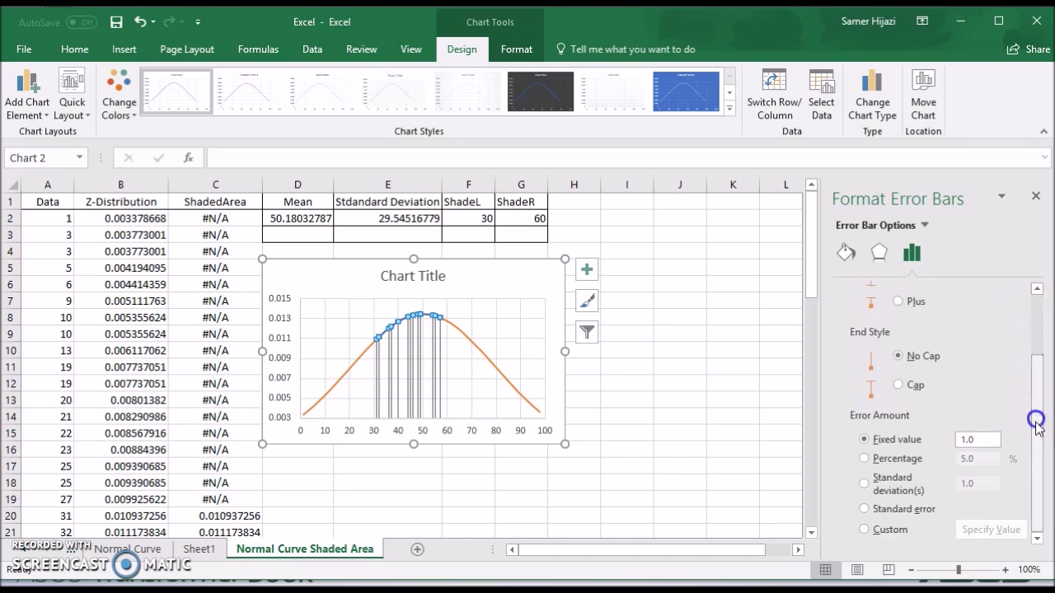
left_click(913, 459)
left_click(990, 459)
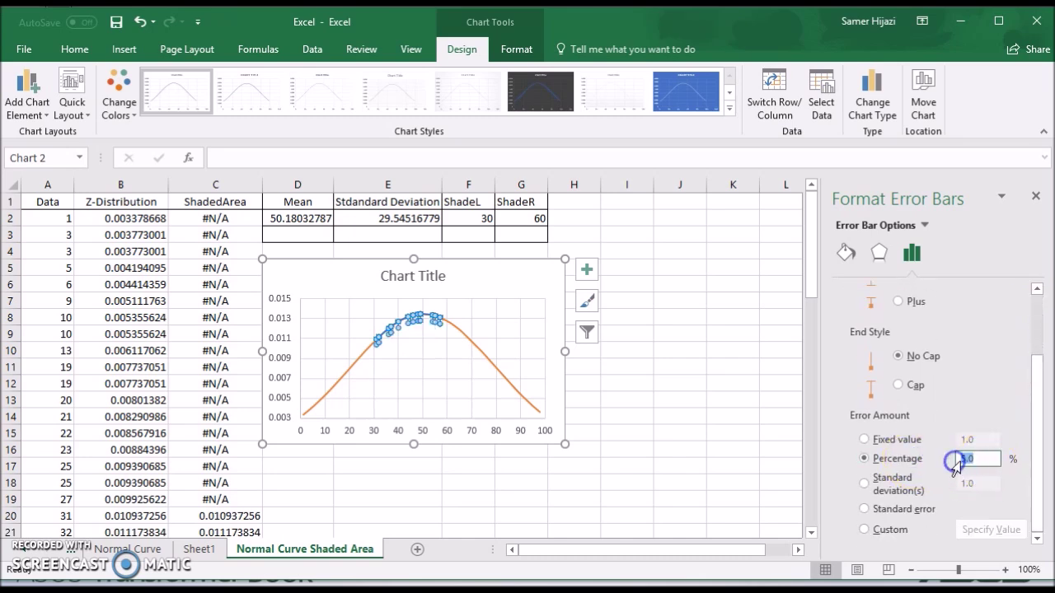
type("85")
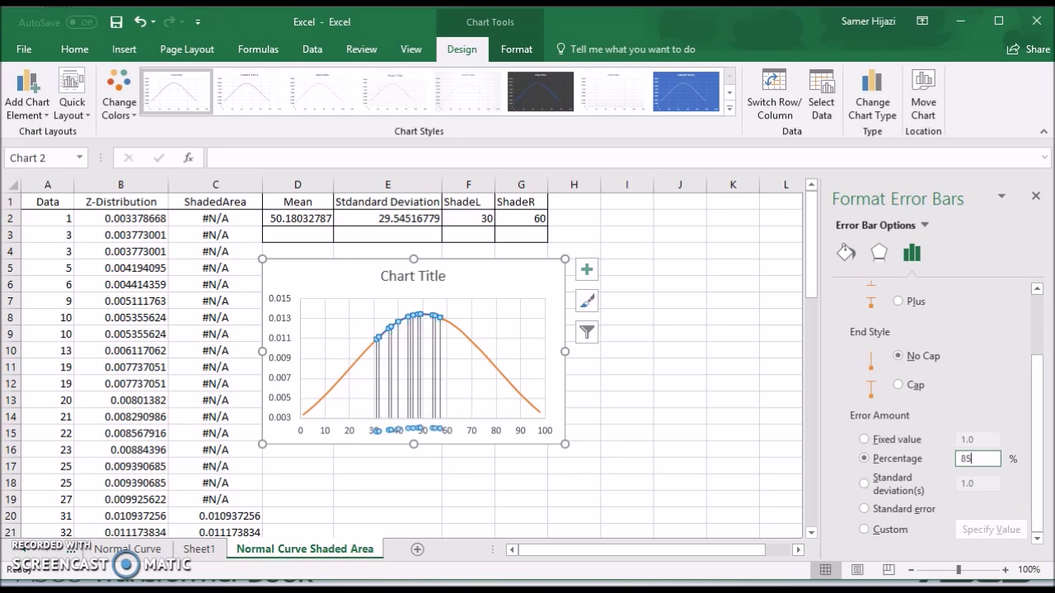
left_click(979, 458)
key("Return")
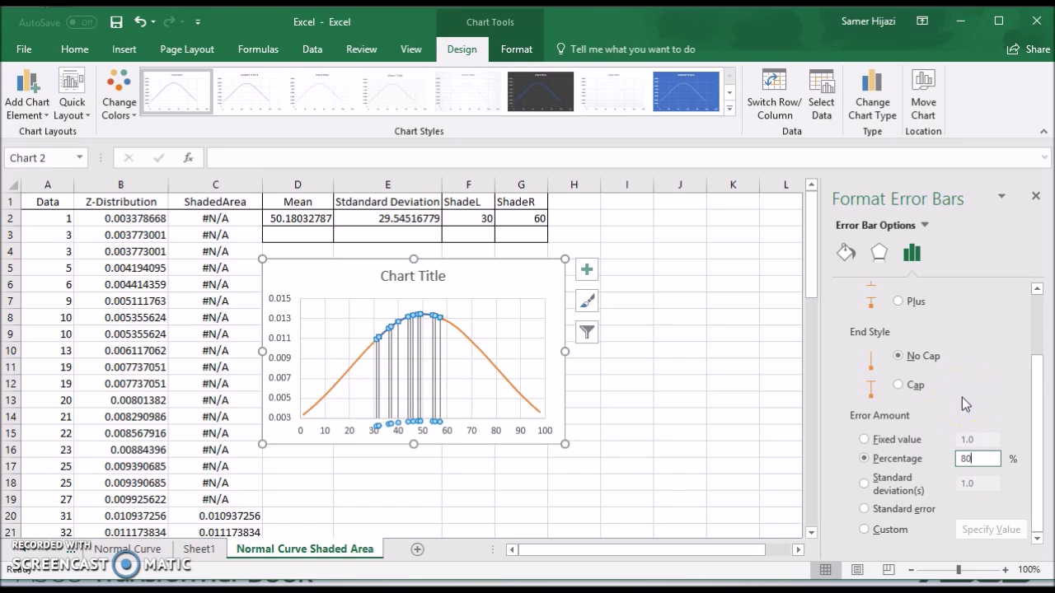
left_click(970, 443)
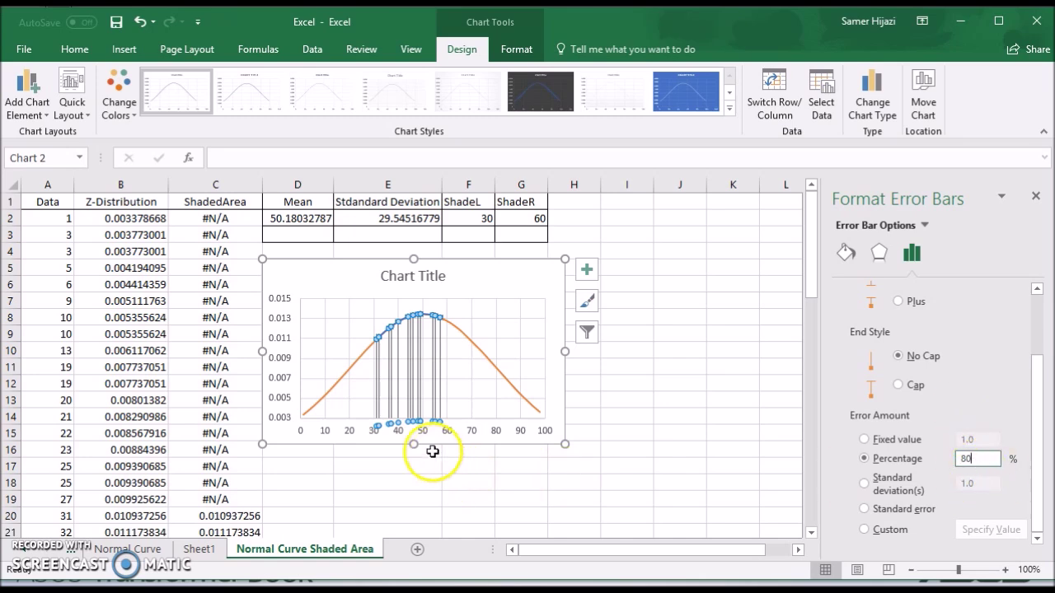
left_click(993, 458)
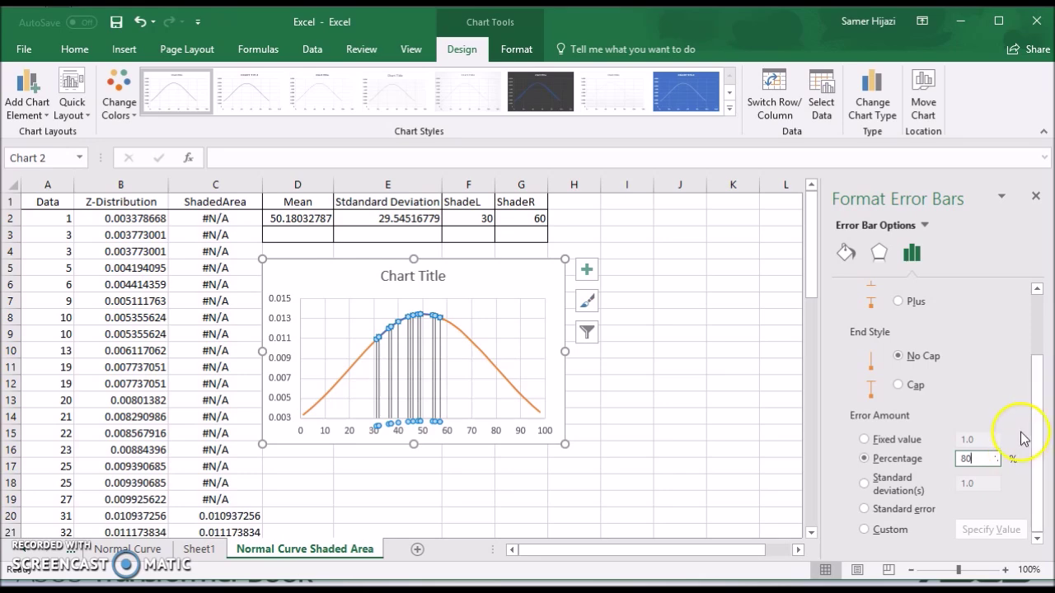
Make the error bars a solid light blue line
left_click(844, 256)
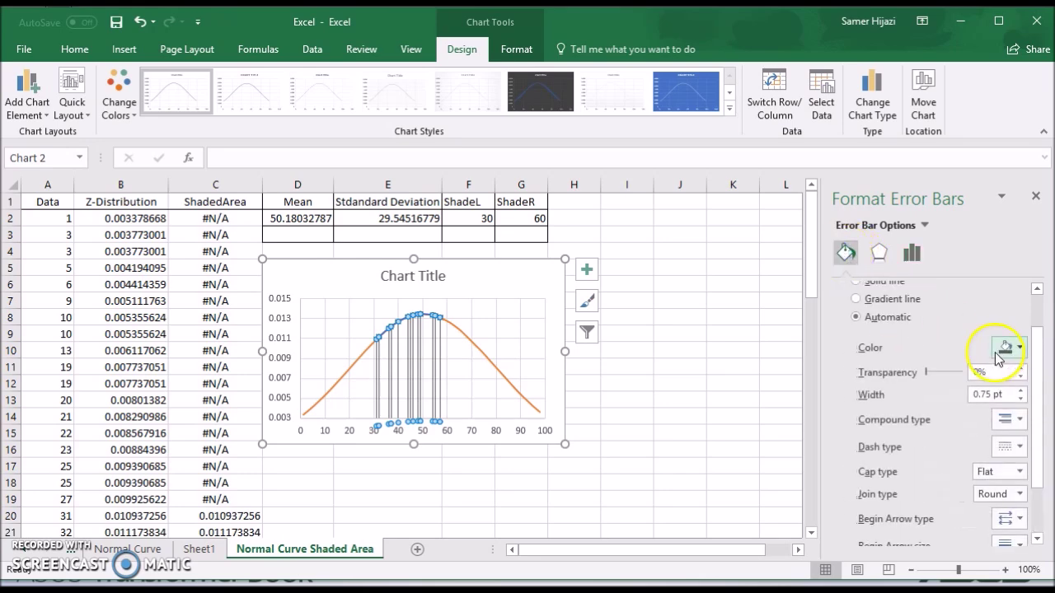
left_click_drag(1038, 360, 1026, 294)
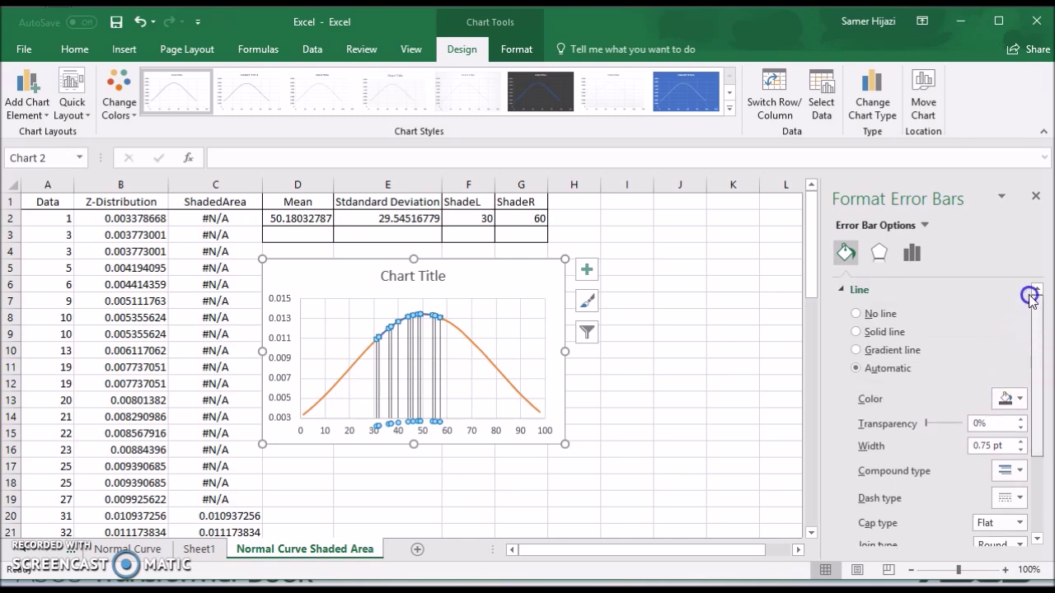
left_click(879, 331)
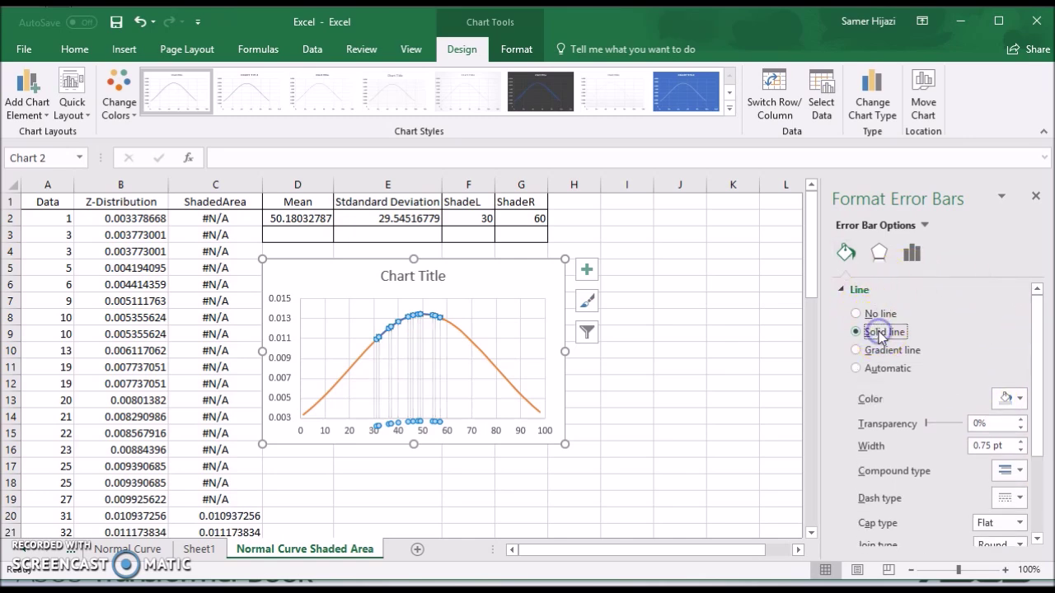
left_click(1020, 400)
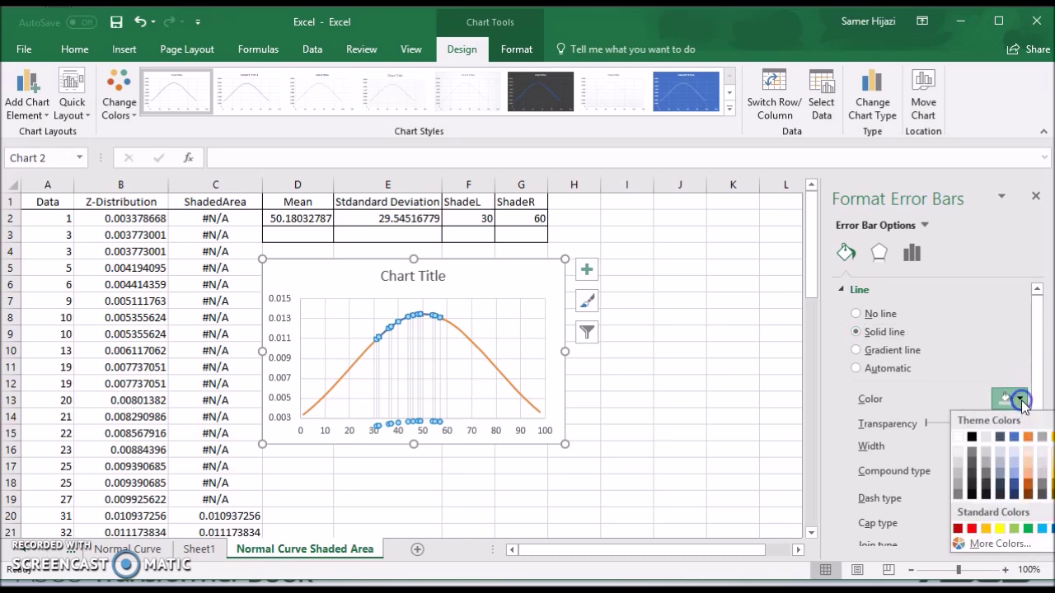
left_click(1014, 475)
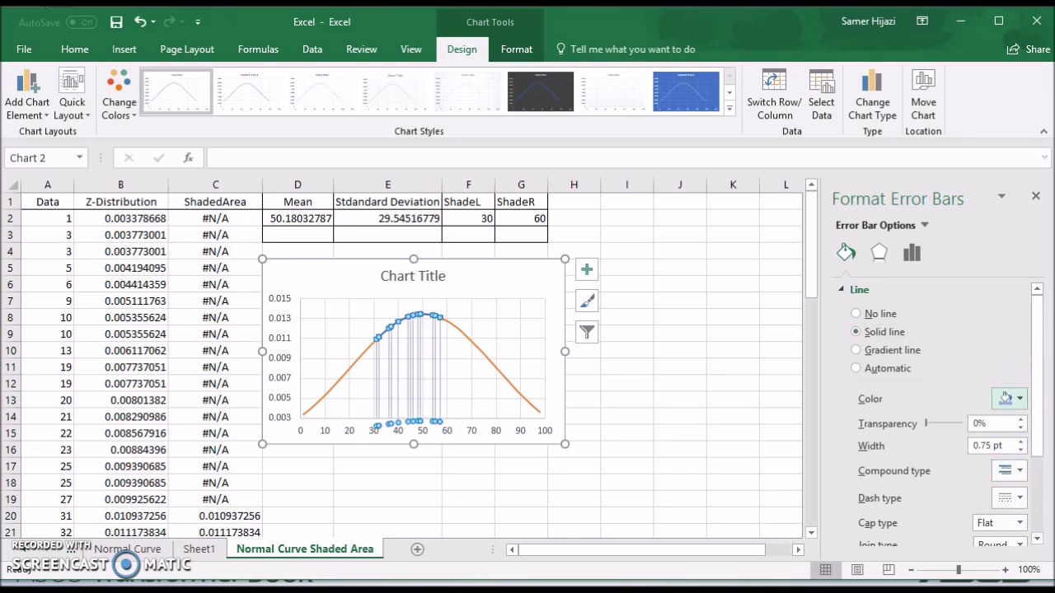
Review the compound and dash styles, keeping the Flat line cap and Round join
left_click_drag(1036, 384, 1036, 435)
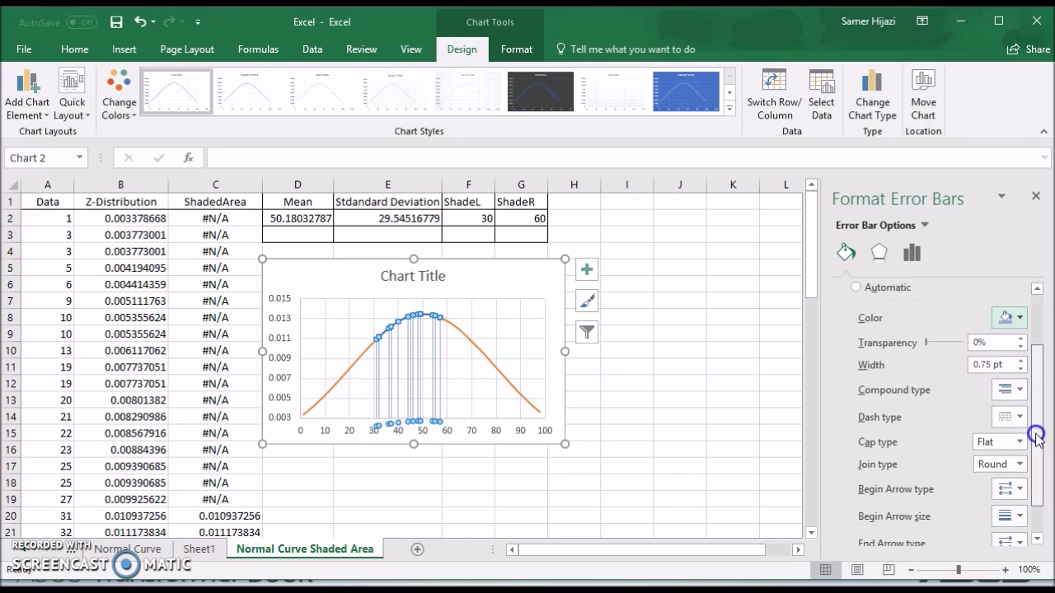
left_click(1021, 402)
left_click(1022, 408)
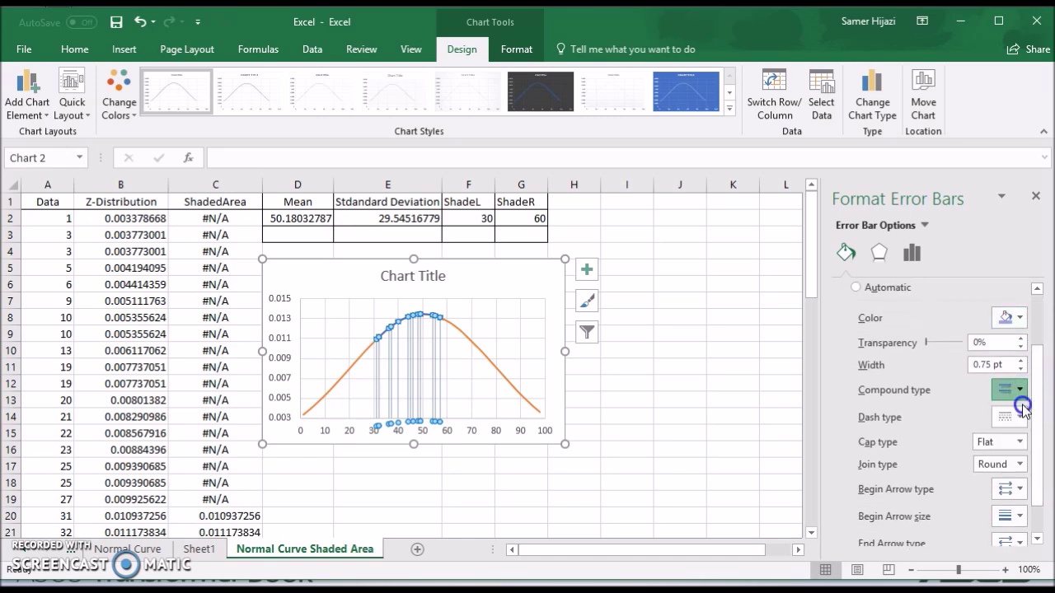
left_click(1020, 416)
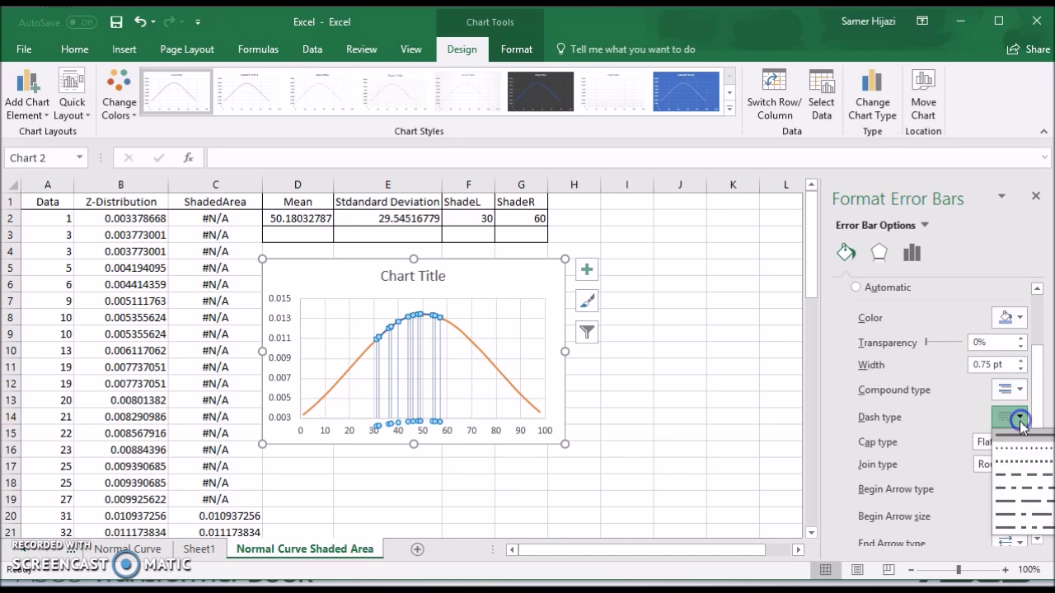
left_click(1026, 441)
left_click(1026, 440)
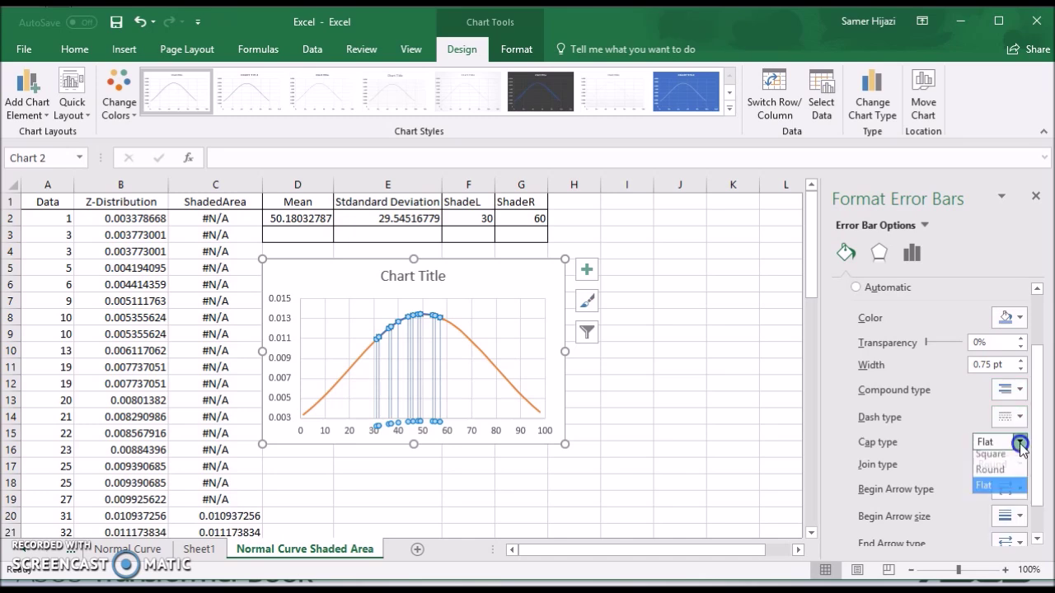
left_click(1001, 493)
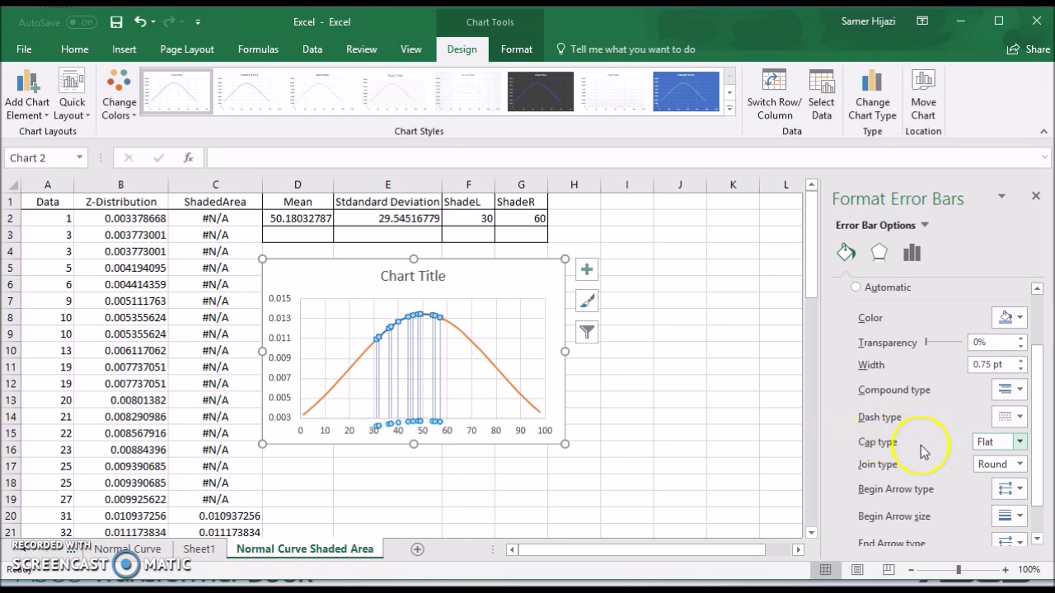
left_click(1019, 464)
left_click(1008, 483)
left_click(1021, 448)
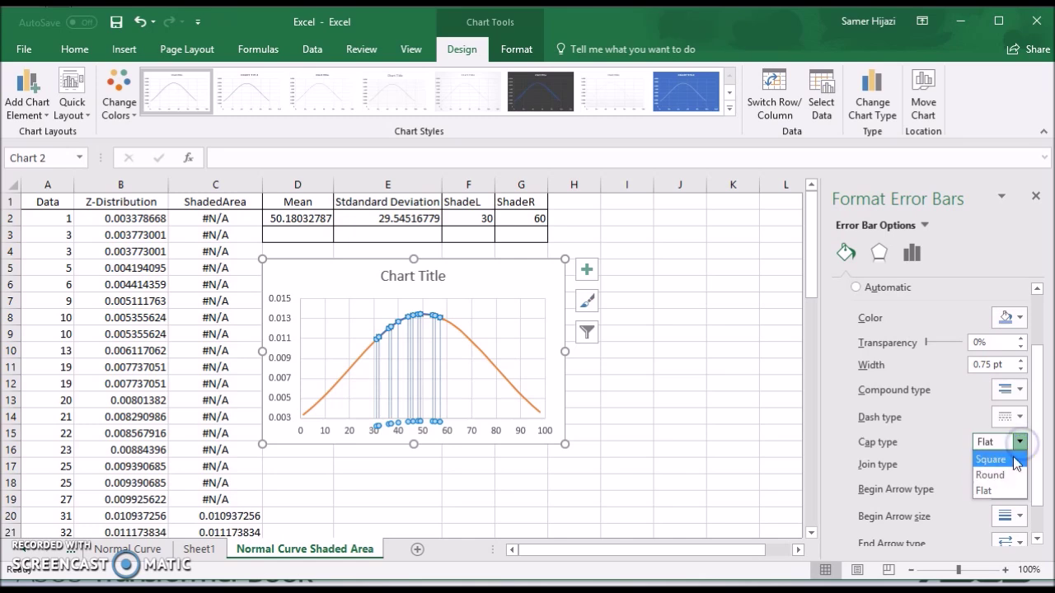
left_click(991, 492)
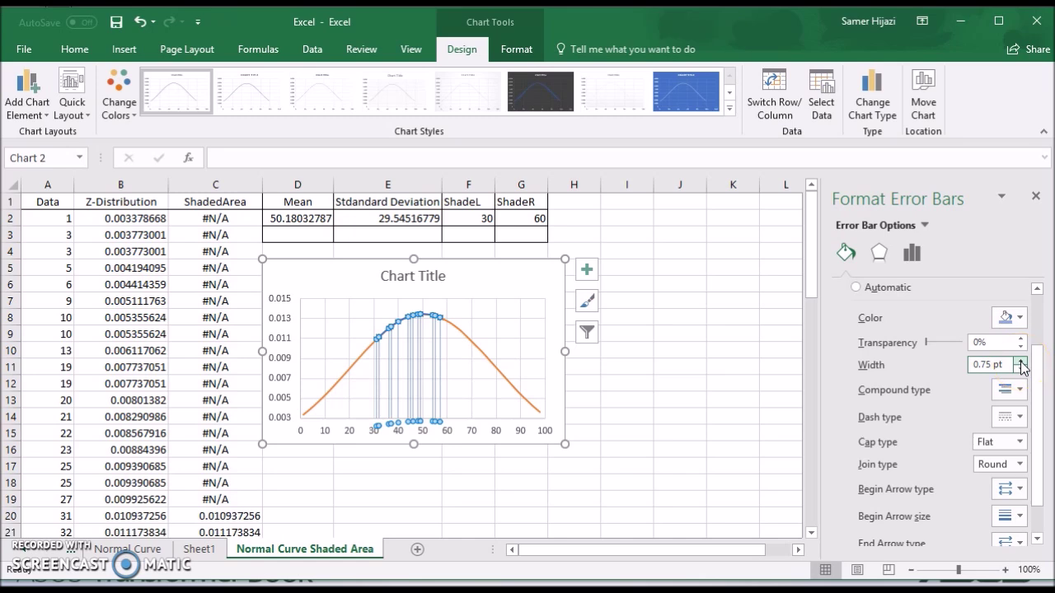
Raise the error bar width from 0.75 pt to 11 pt, then select the chart area
left_click(1021, 361)
left_click(1021, 360)
left_click(1021, 361)
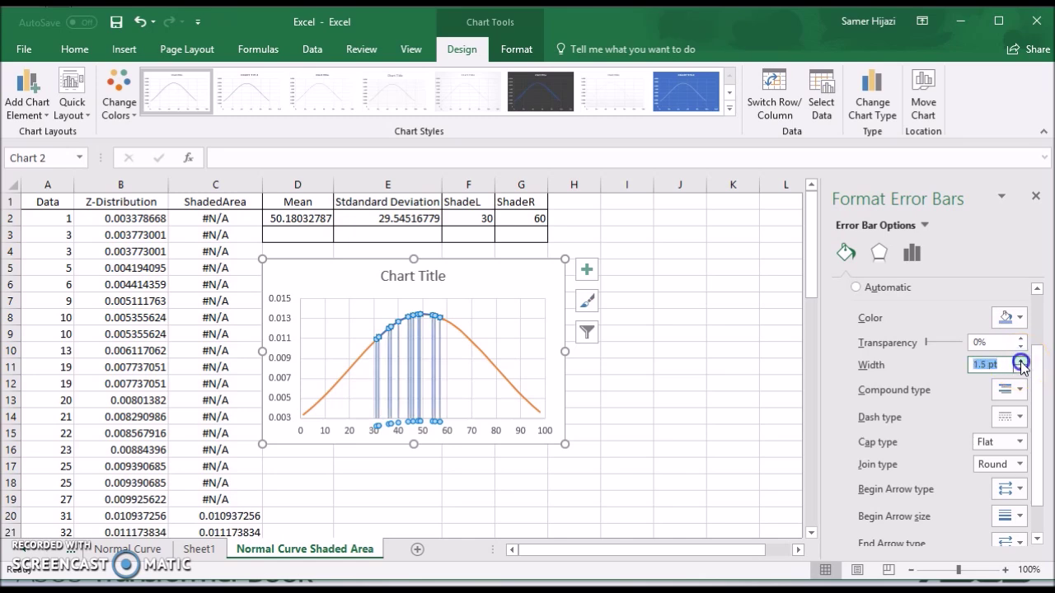
left_click(1021, 361)
left_click(1021, 360)
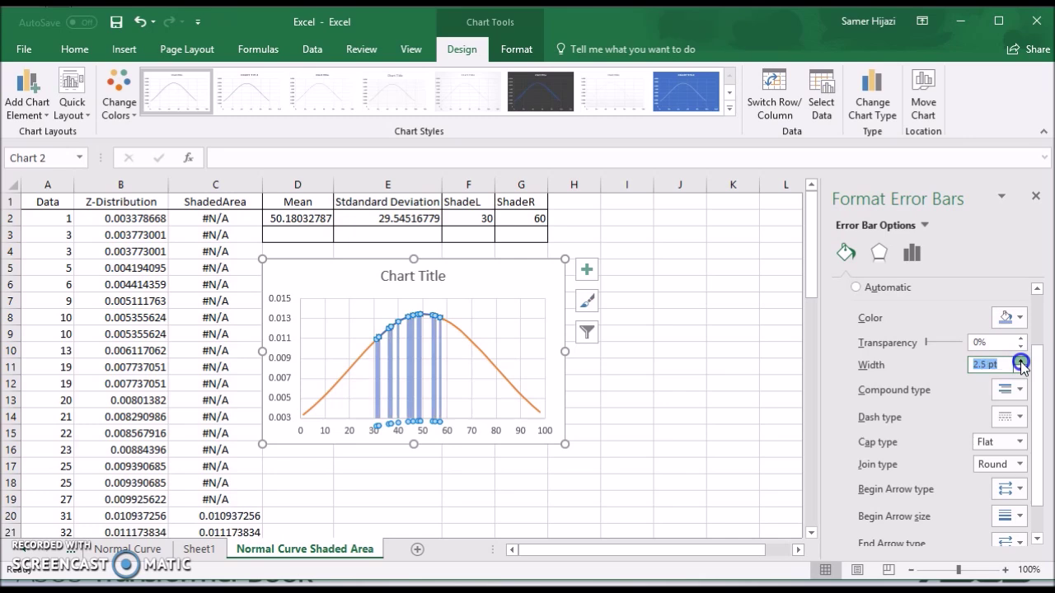
left_click(1021, 363)
left_click(1021, 362)
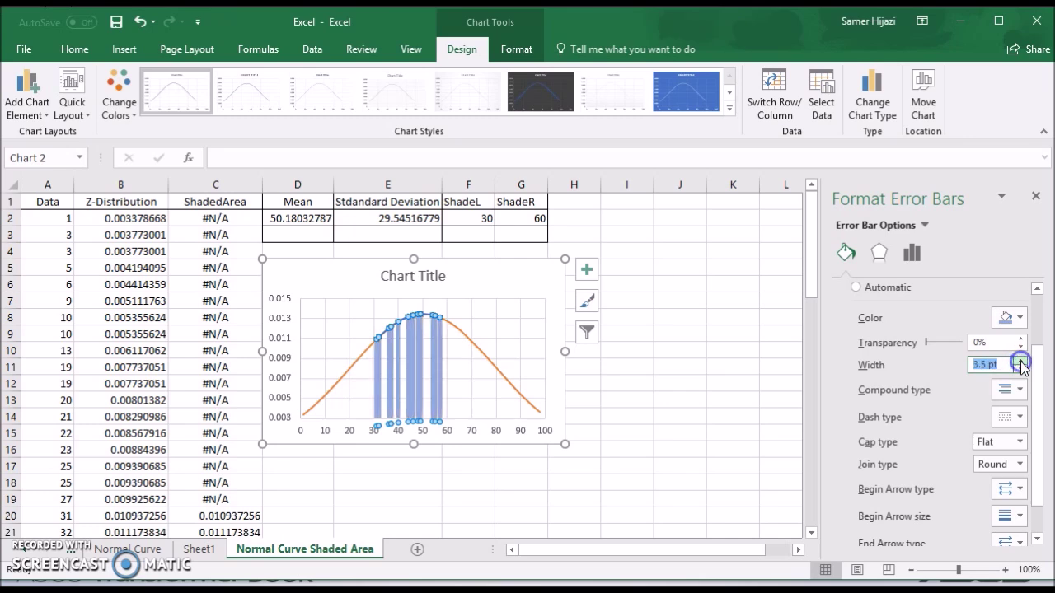
left_click(1020, 360)
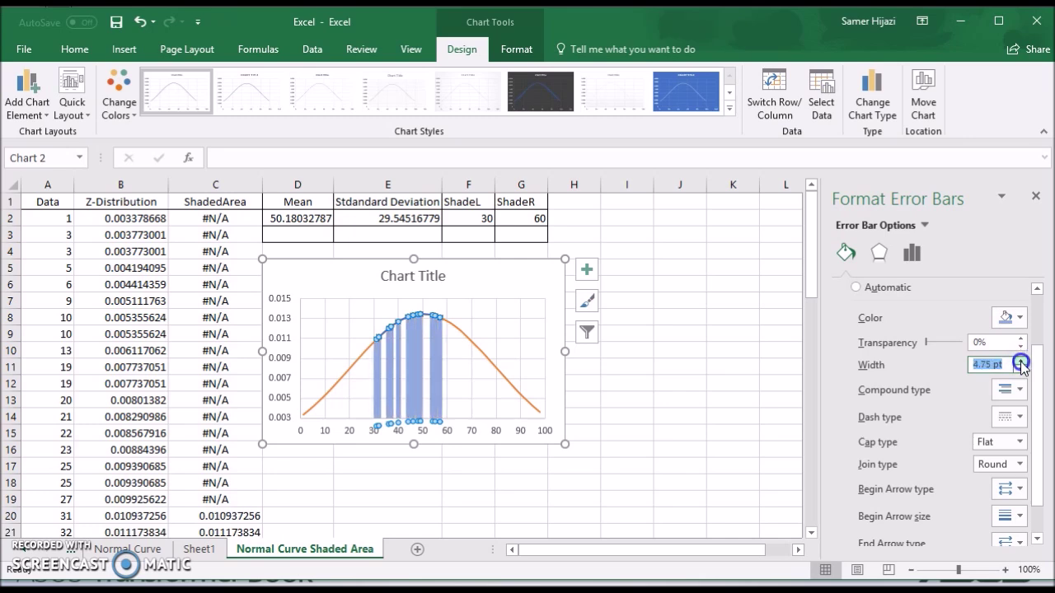
left_click(1020, 362)
left_click(1021, 362)
left_click(1021, 363)
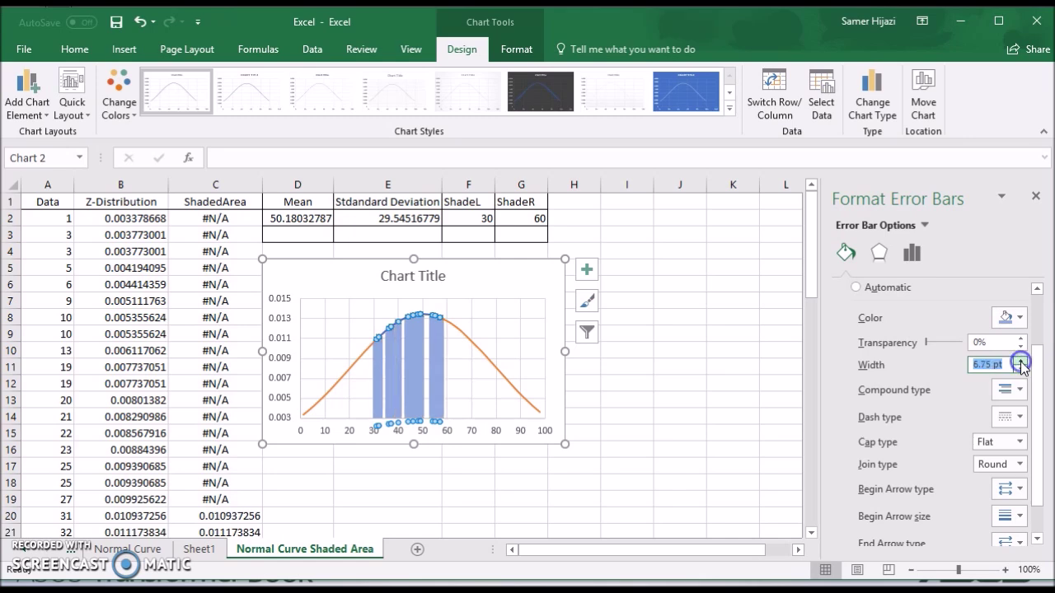
left_click(1020, 363)
left_click(1021, 362)
left_click(1021, 363)
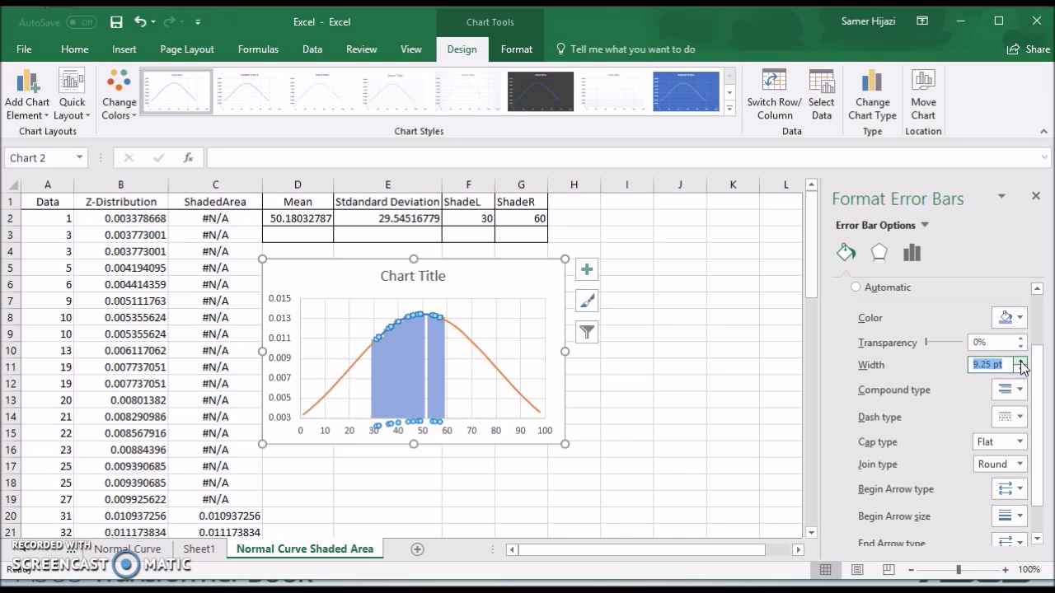
left_click(1020, 363)
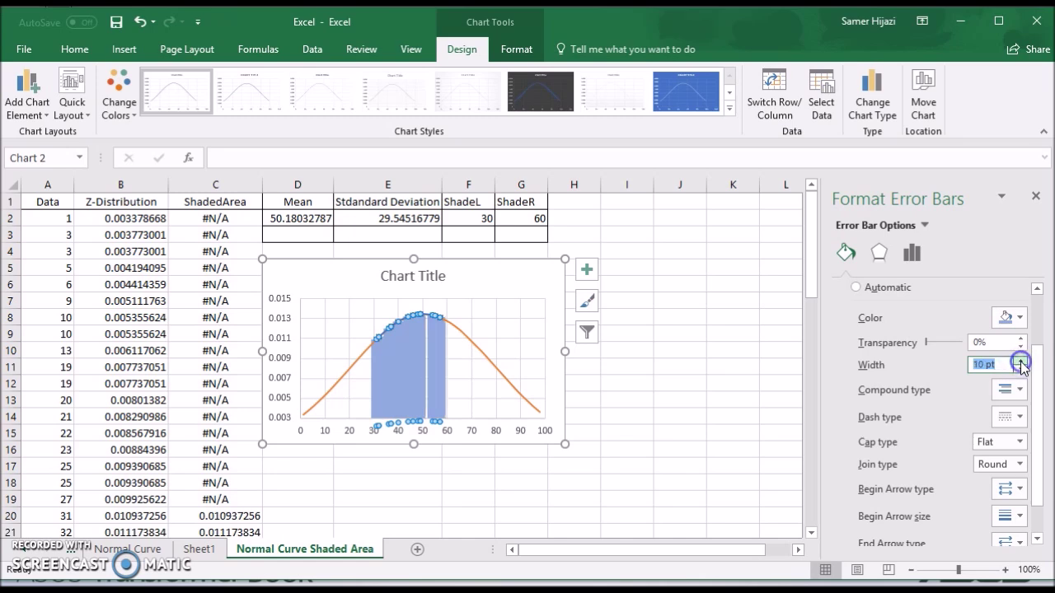
left_click(1021, 362)
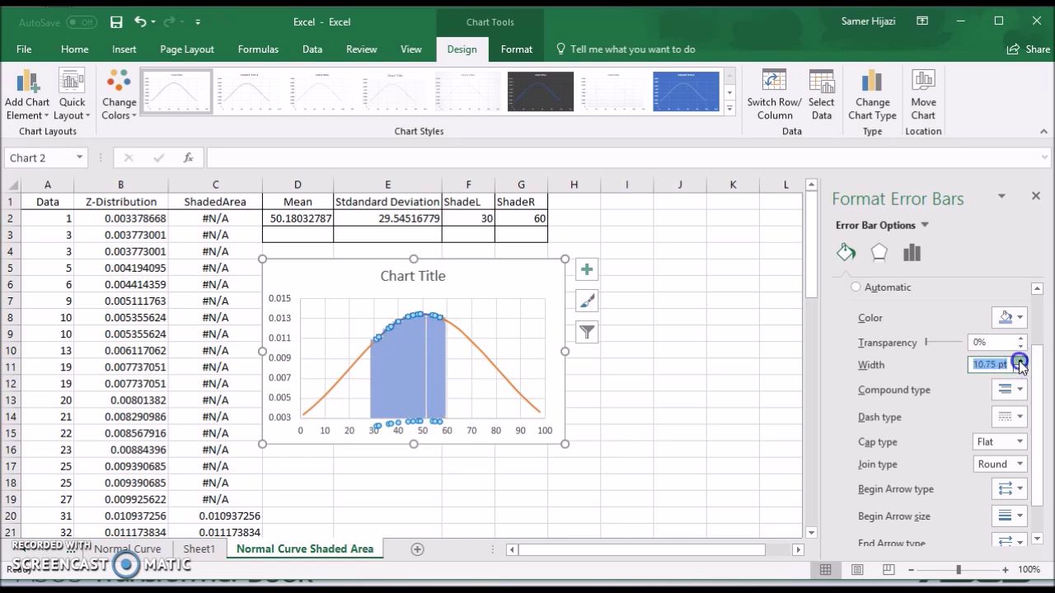
left_click(1021, 363)
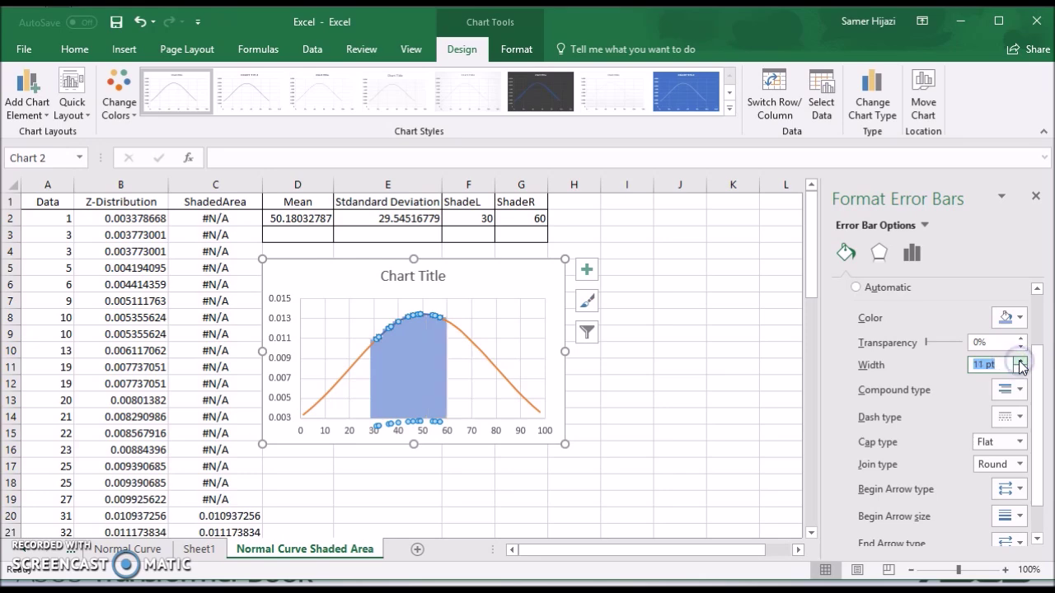
left_click(545, 280)
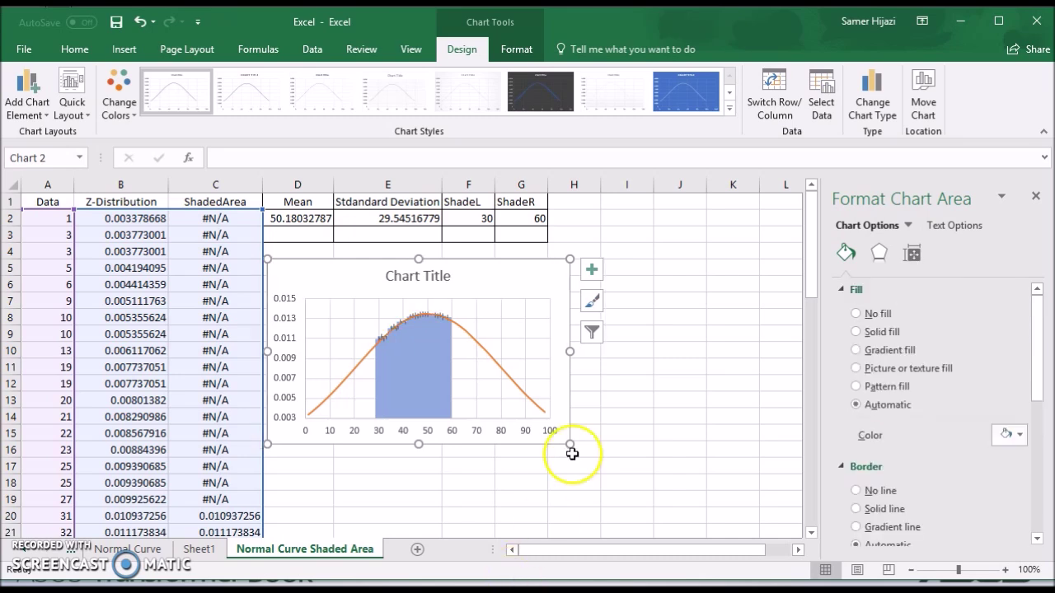
Set the vertical major gridlines to No line, undoing once and reapplying it
left_click(535, 338)
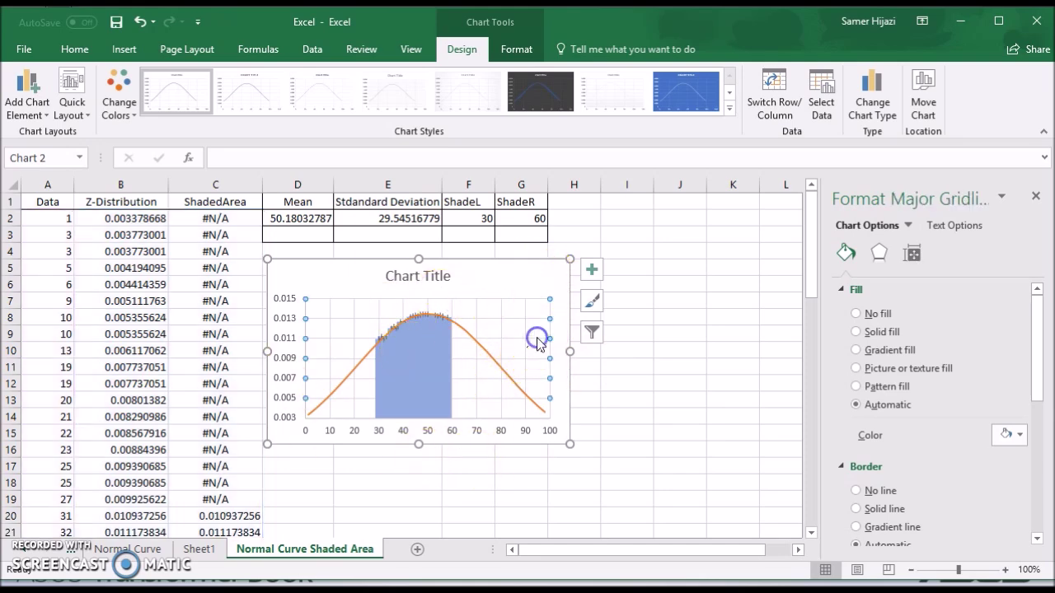
left_click(878, 252)
left_click(846, 252)
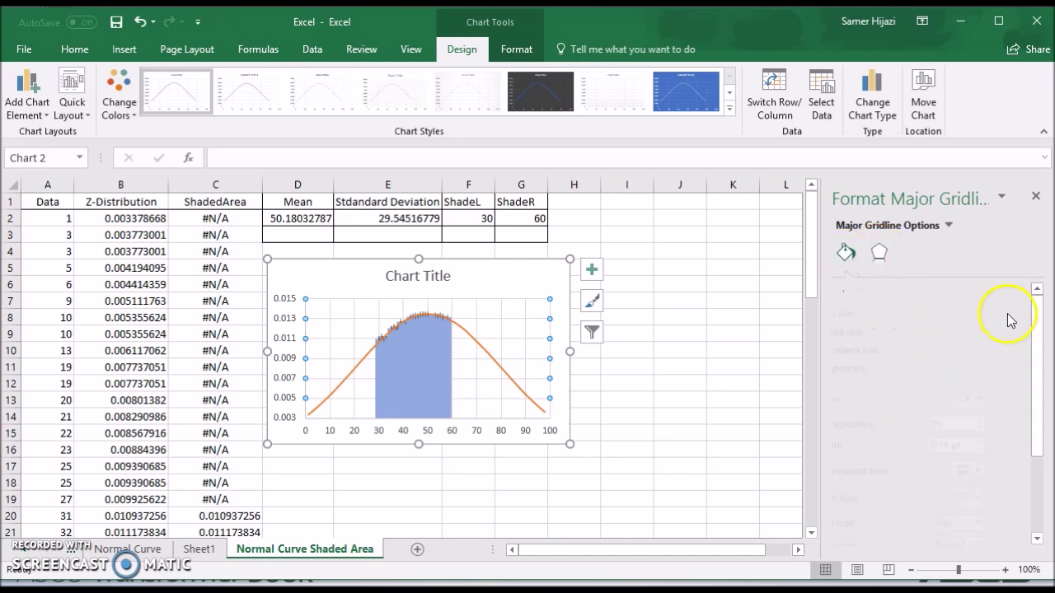
left_click(887, 318)
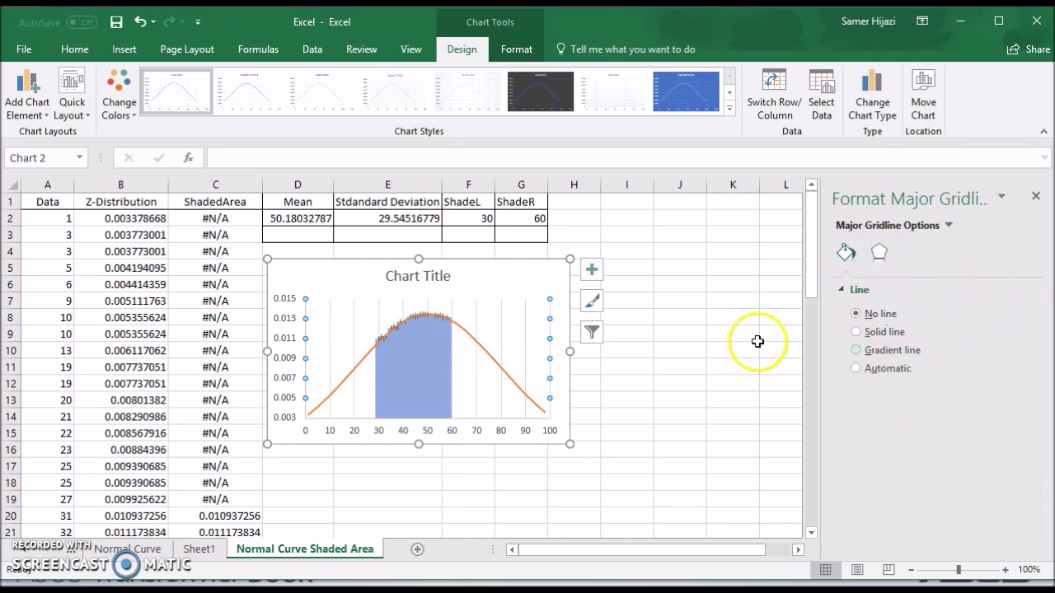
key("ctrl+z")
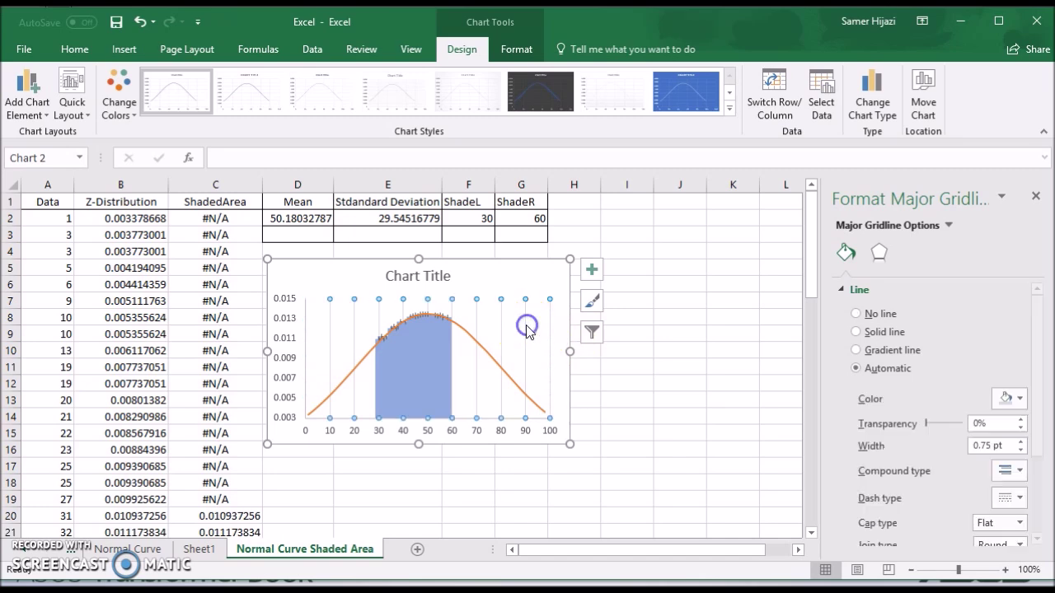
left_click(867, 314)
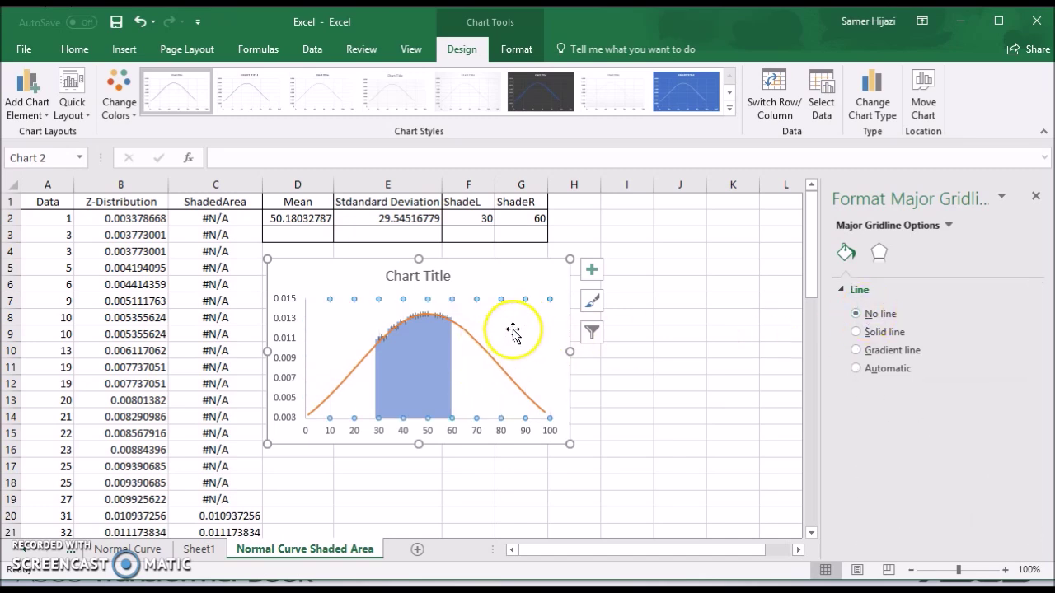
left_click(518, 330)
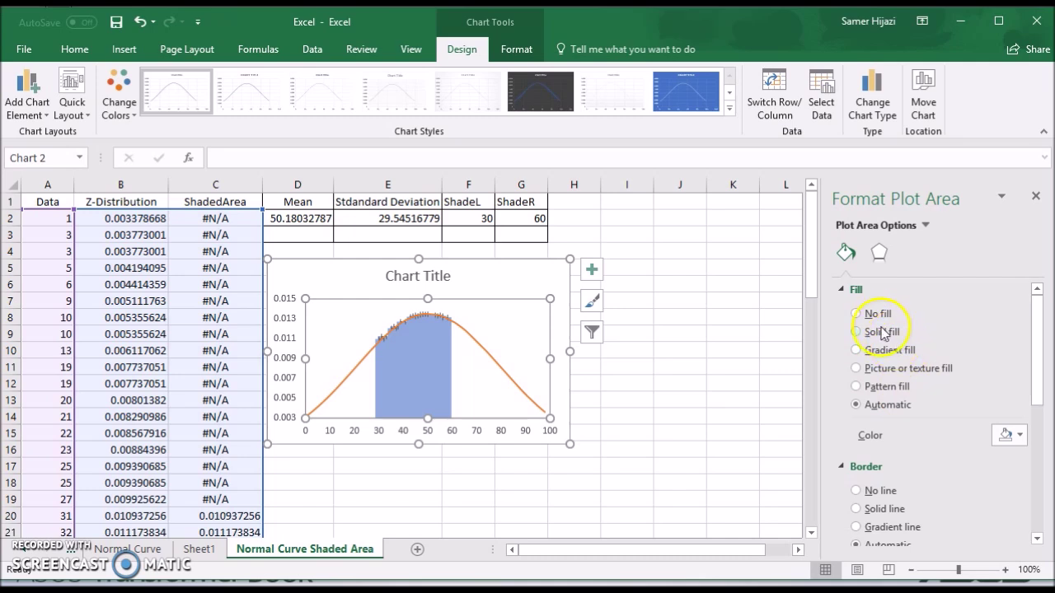
Give the plot area a solid pale grey fill
left_click(884, 335)
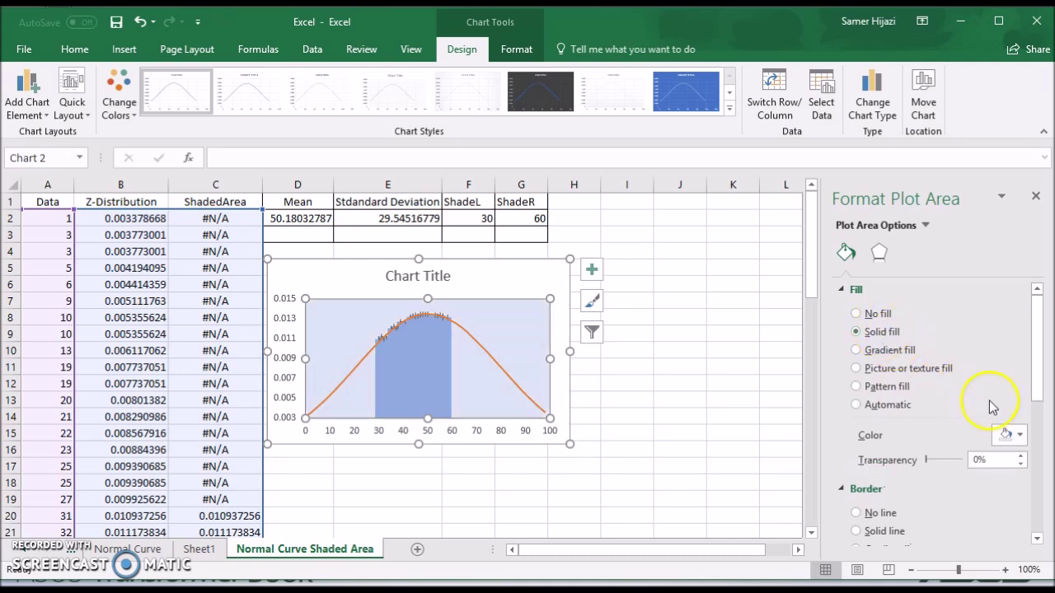
left_click(1020, 435)
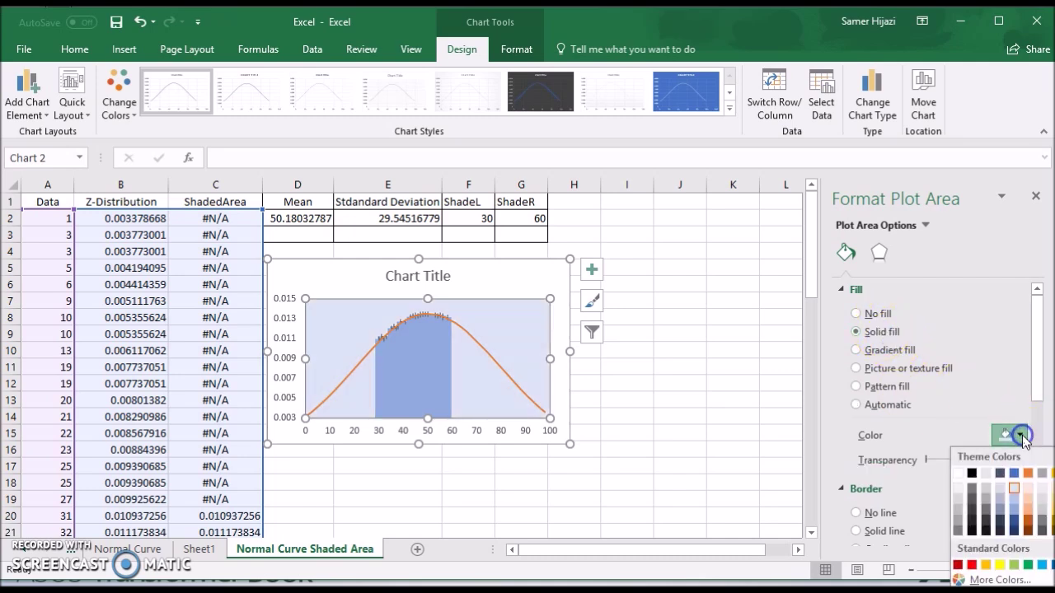
left_click(1038, 494)
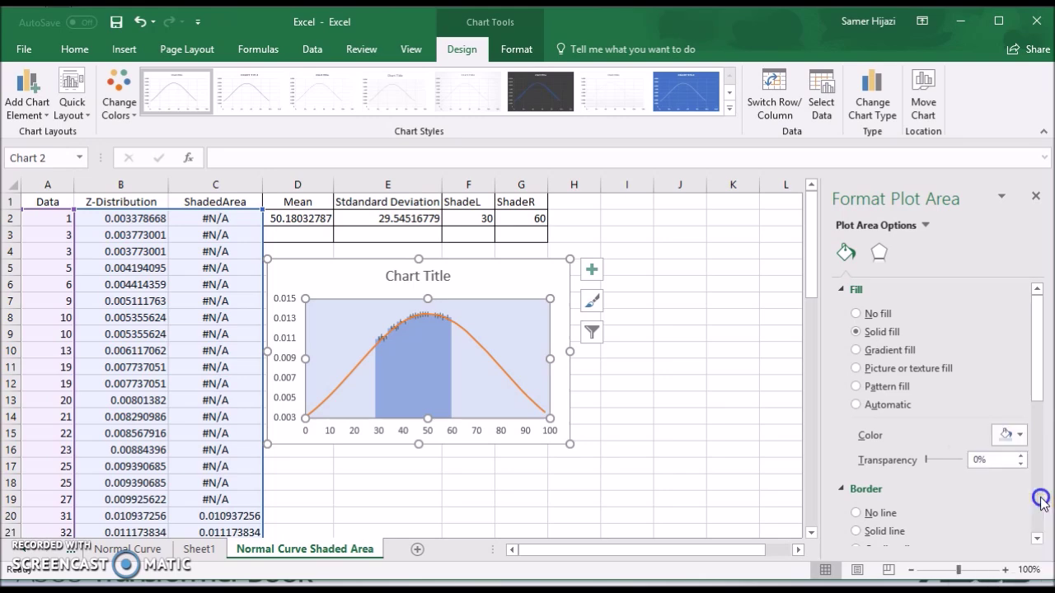
Make the bell curve a dark line 3.75 pt wide
left_click(520, 389)
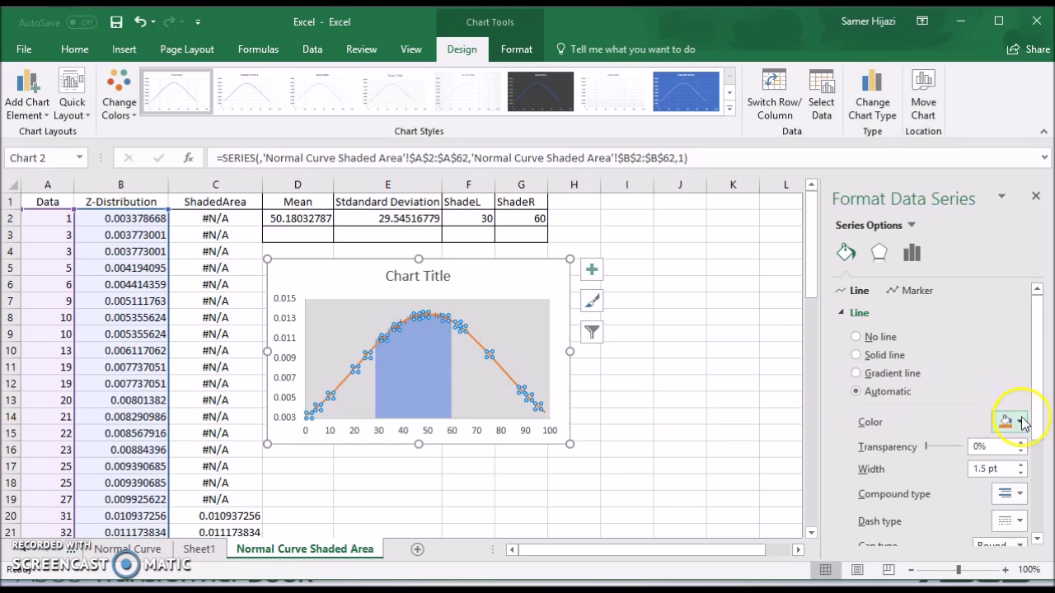
left_click(1013, 421)
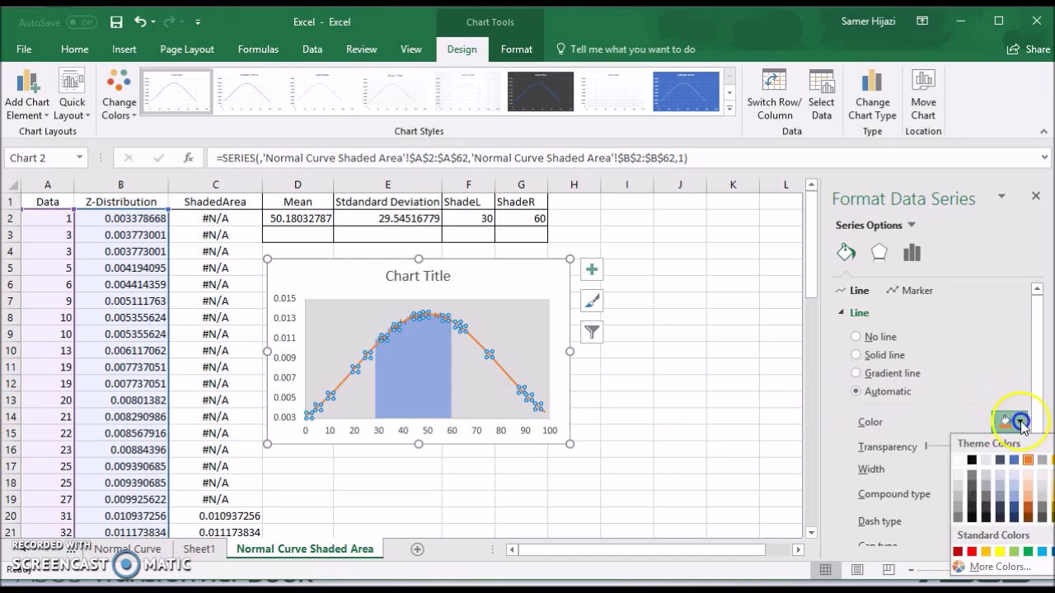
left_click(1014, 517)
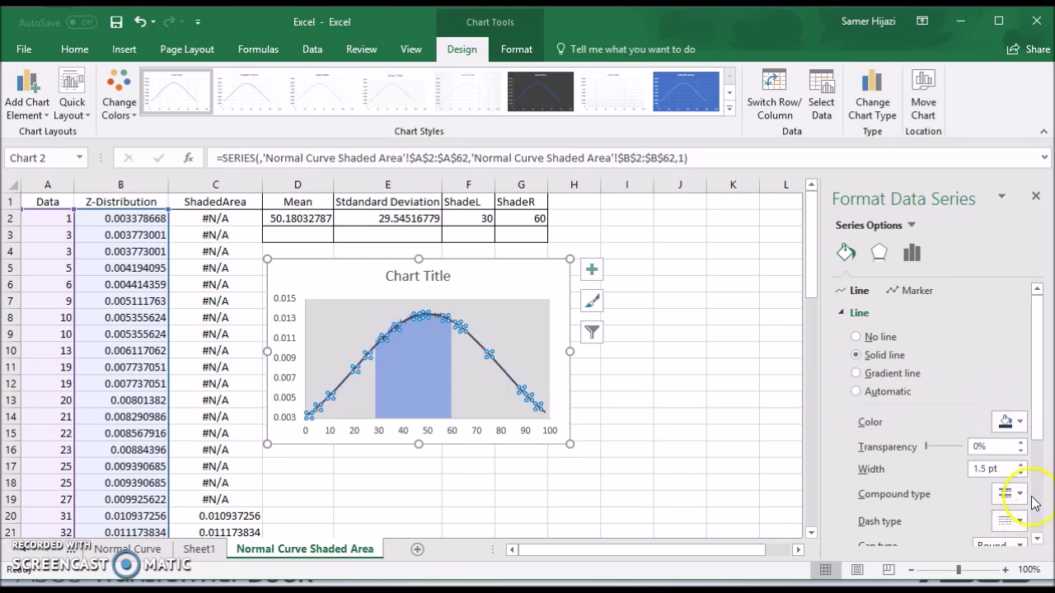
left_click(1021, 466)
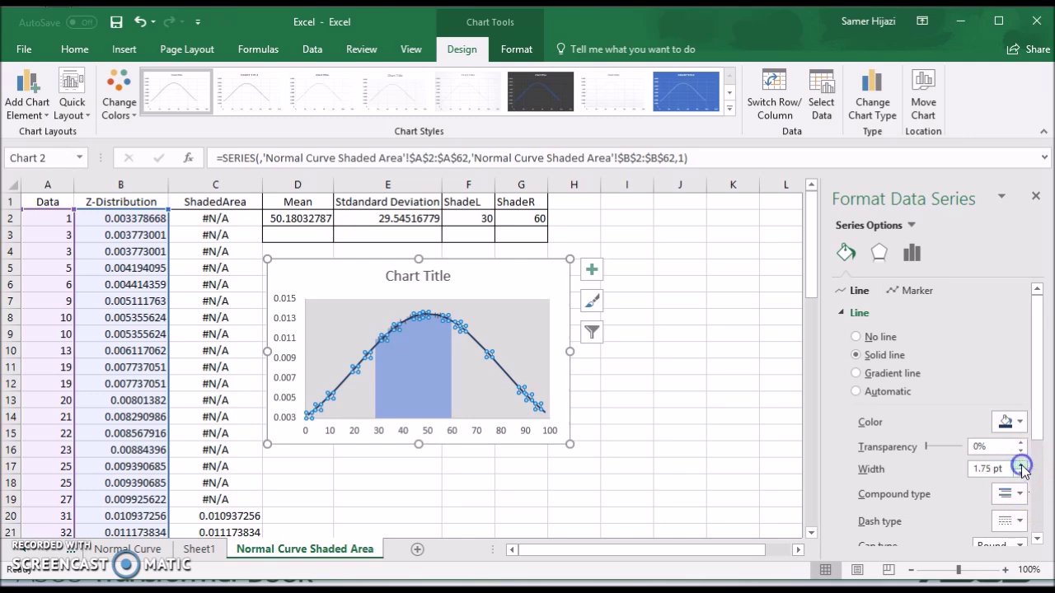
left_click(1021, 467)
left_click(1020, 466)
left_click(1021, 467)
left_click(1021, 466)
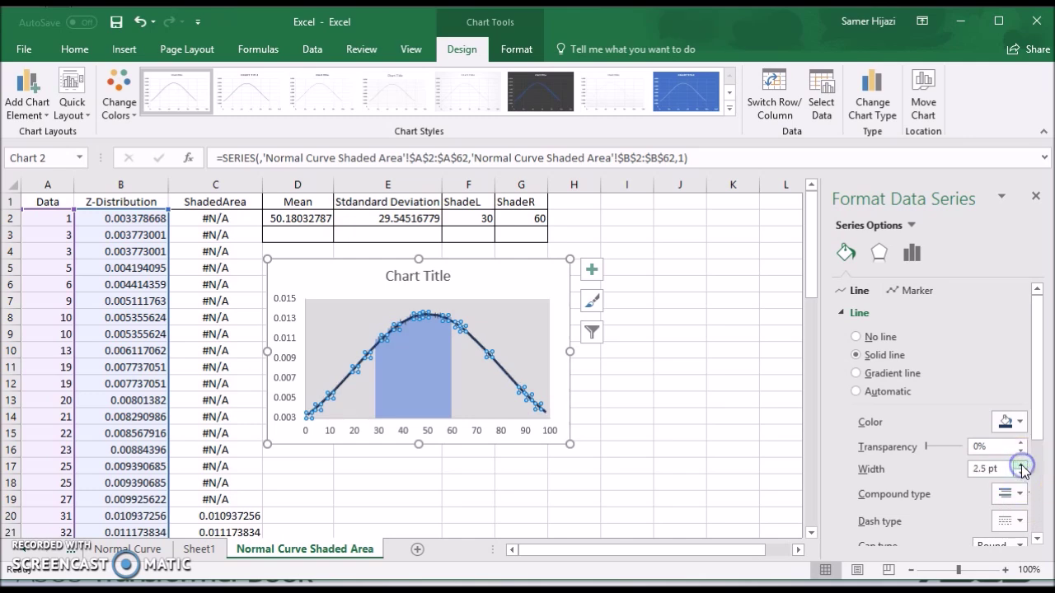
left_click(1021, 466)
left_click(1021, 466)
left_click(1021, 467)
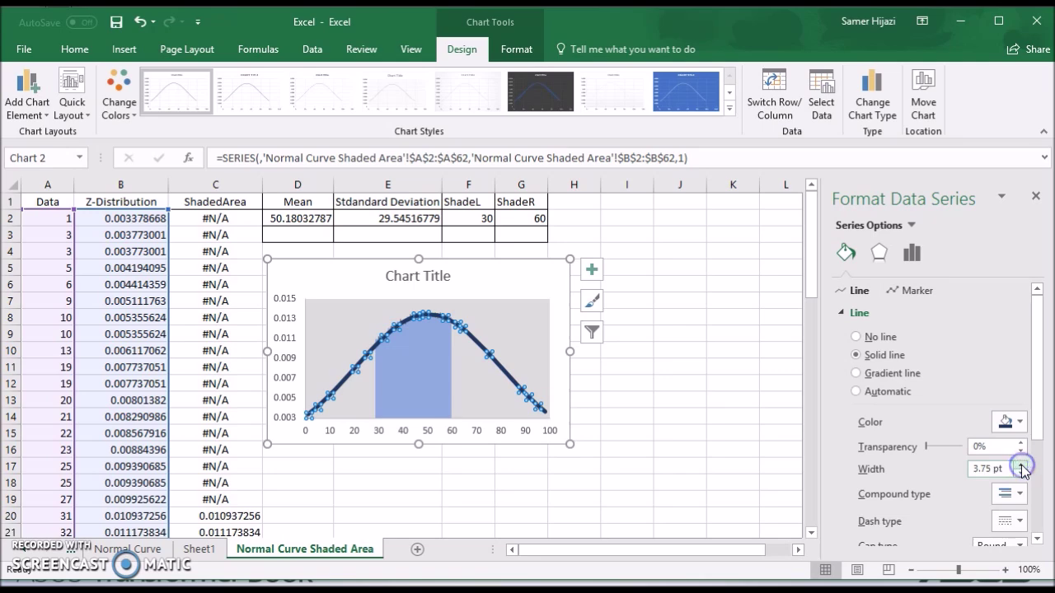
left_click(567, 400)
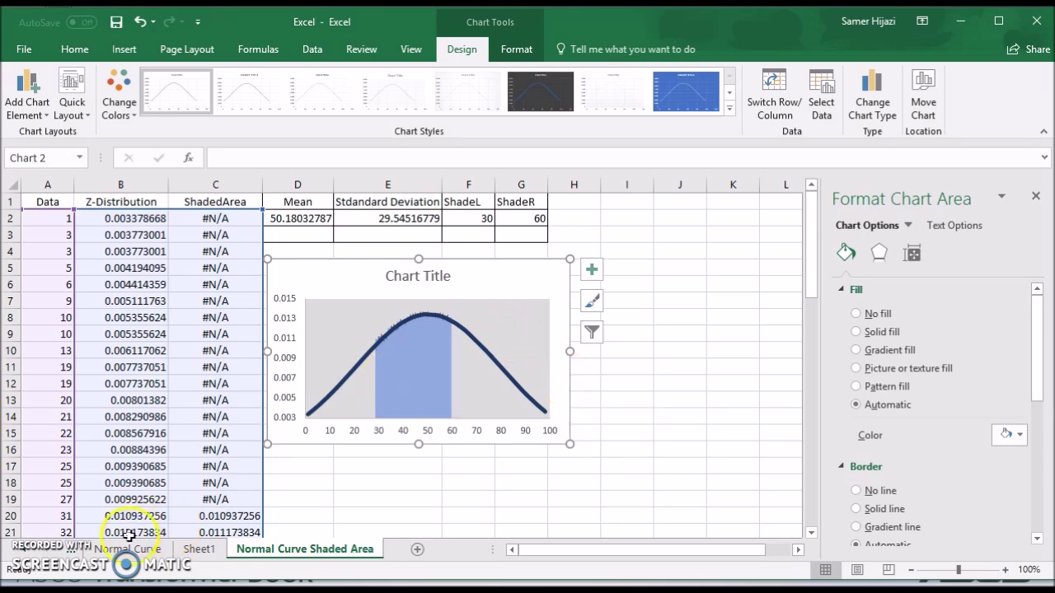
Set ShadeL to 40 and ShadeR to 70, then change ShadeR to 60
left_click(479, 497)
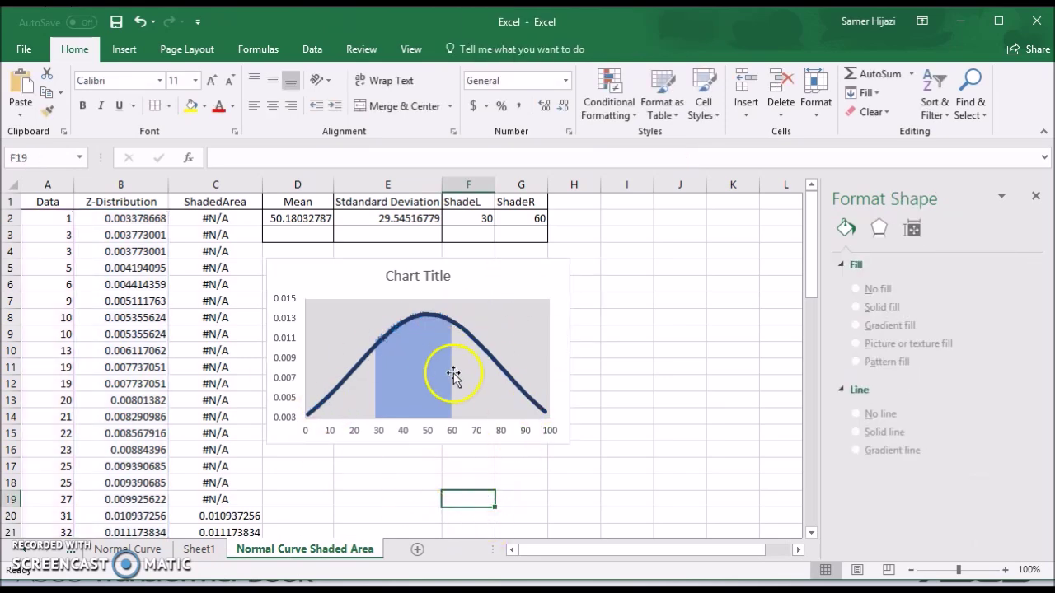
left_click(477, 218)
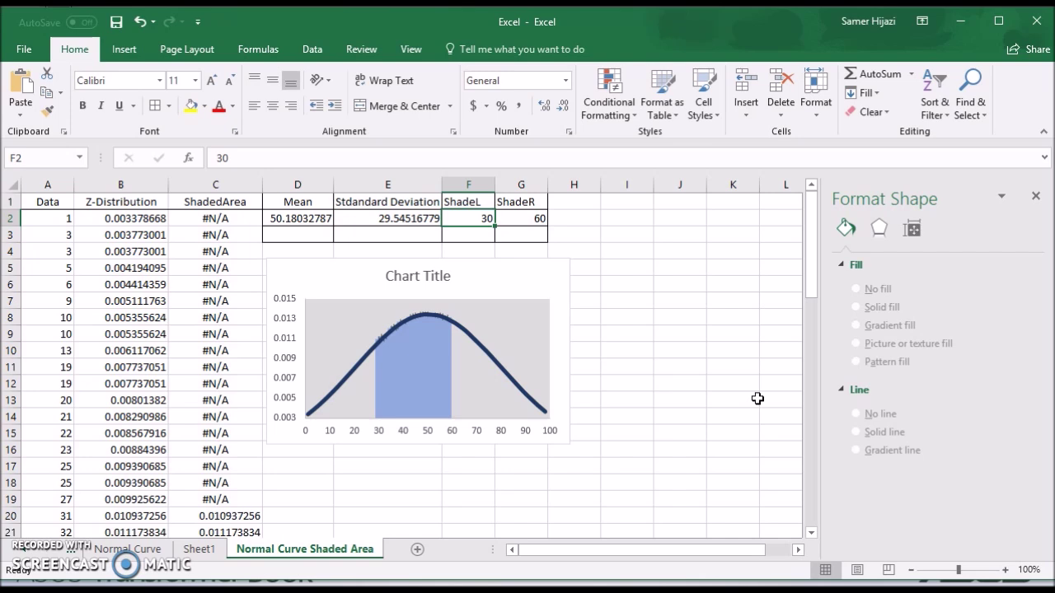
type("4")
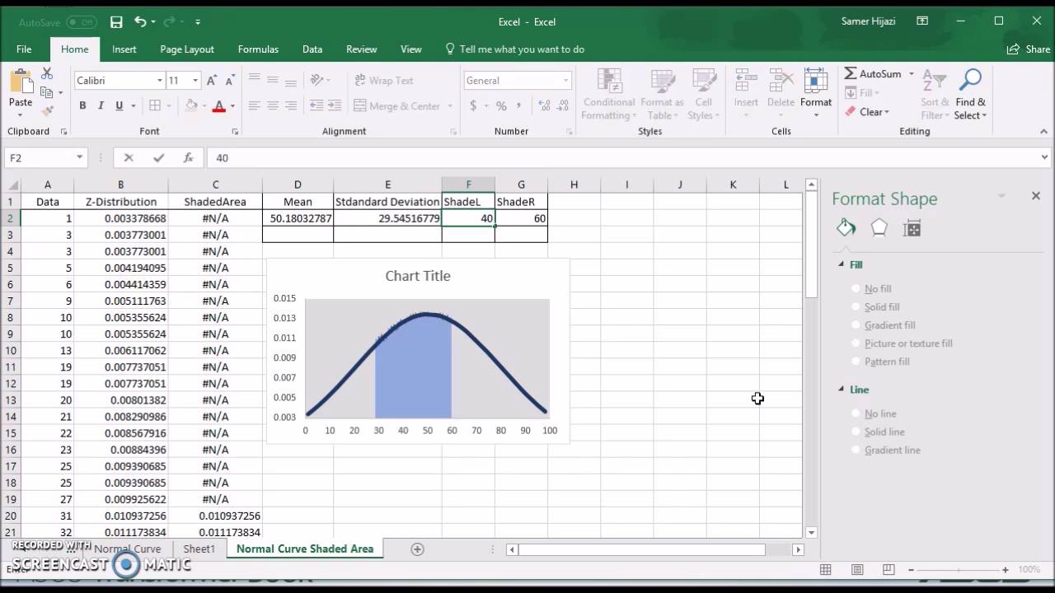
type("0")
key("Tab")
type("7")
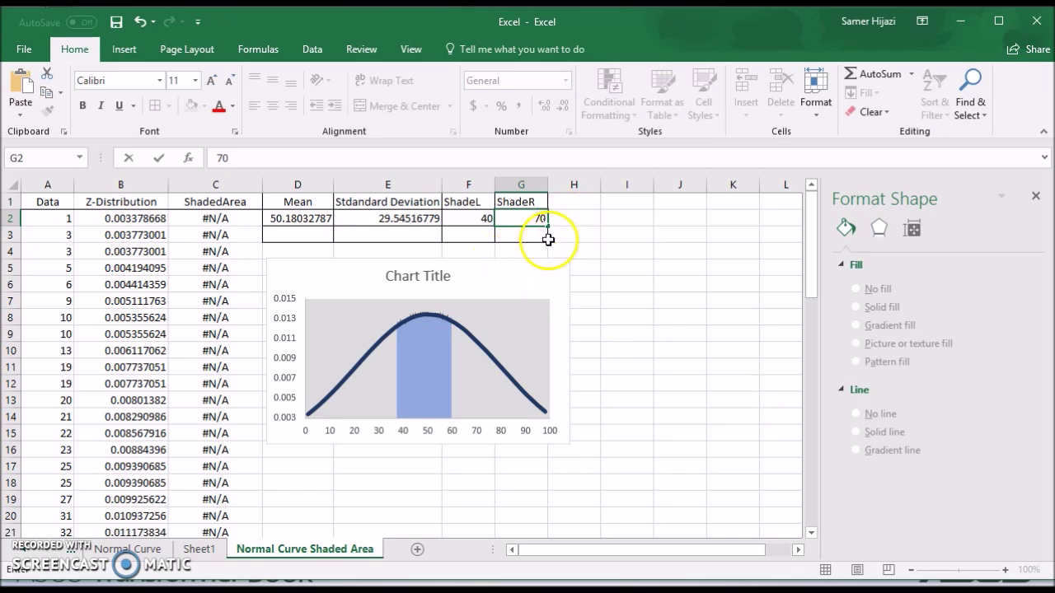
left_click(536, 235)
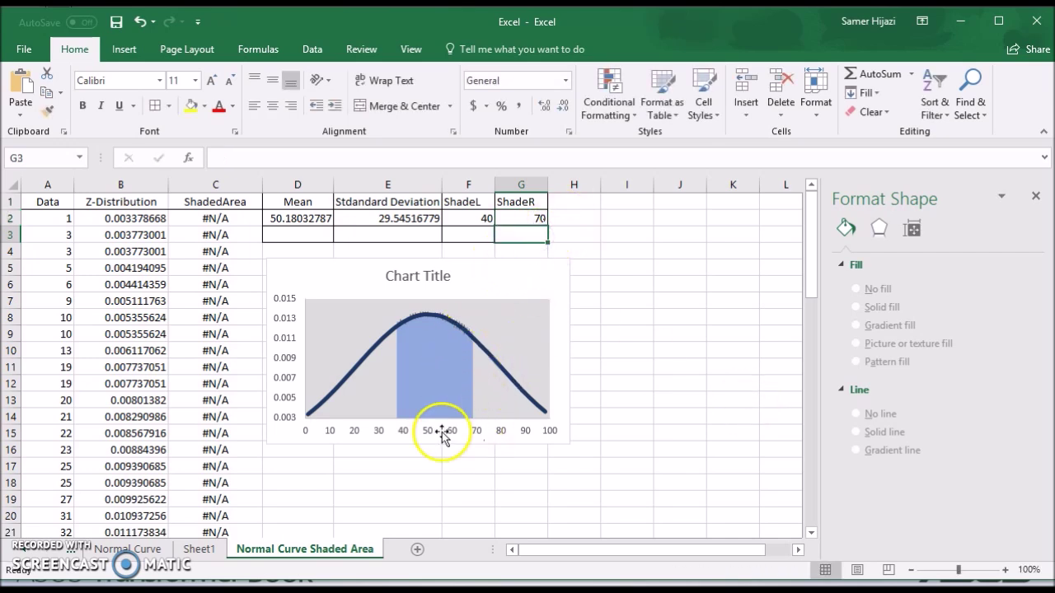
left_click(519, 218)
type("6")
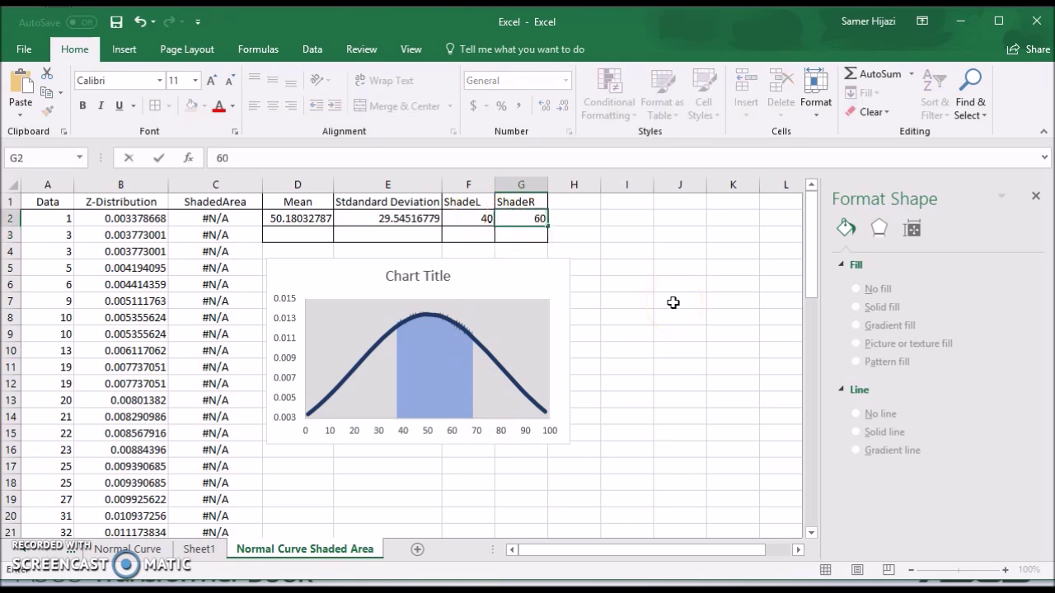
key("Return")
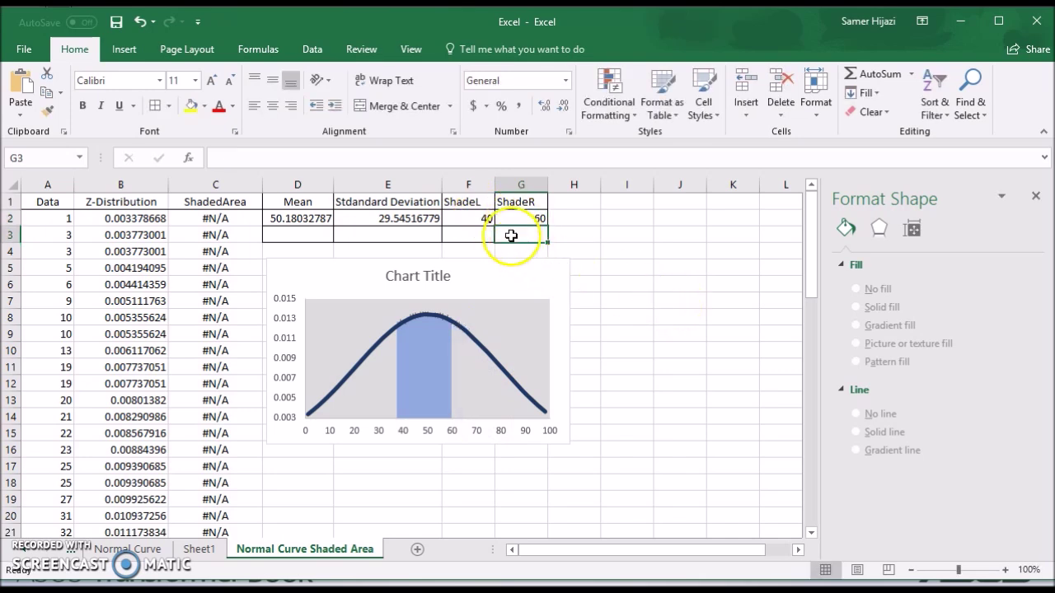
Try shading limits of 50–70, then 0–10
left_click(482, 219)
type("5")
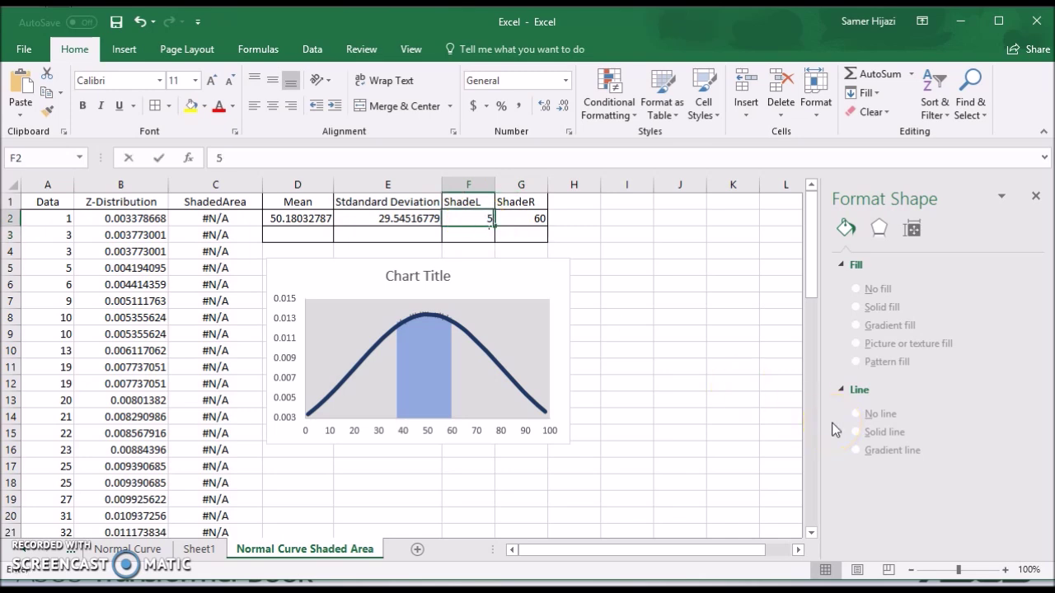
type("0")
key("Tab")
type("70")
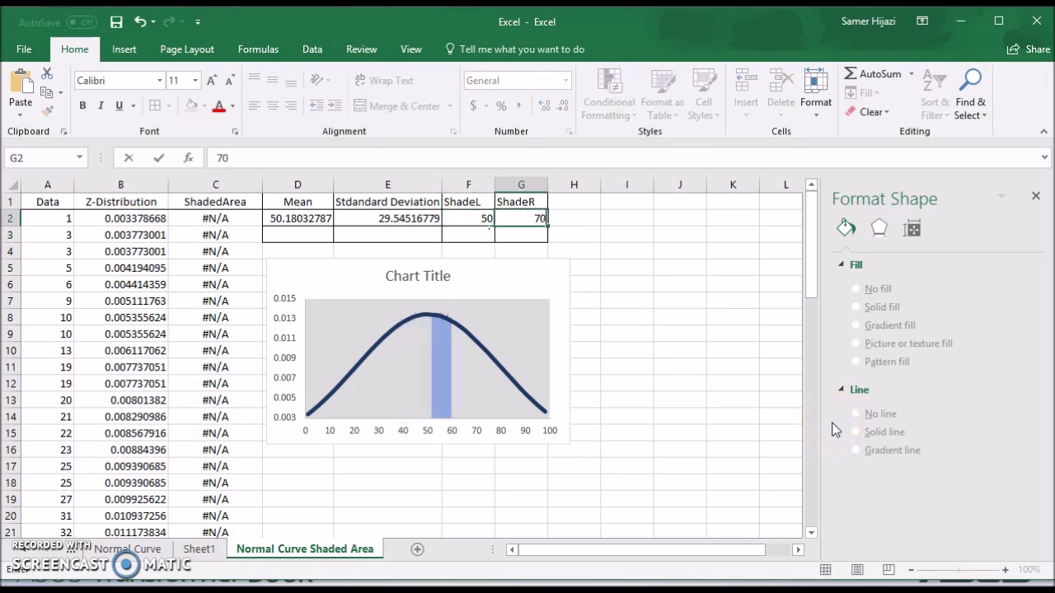
key("Return")
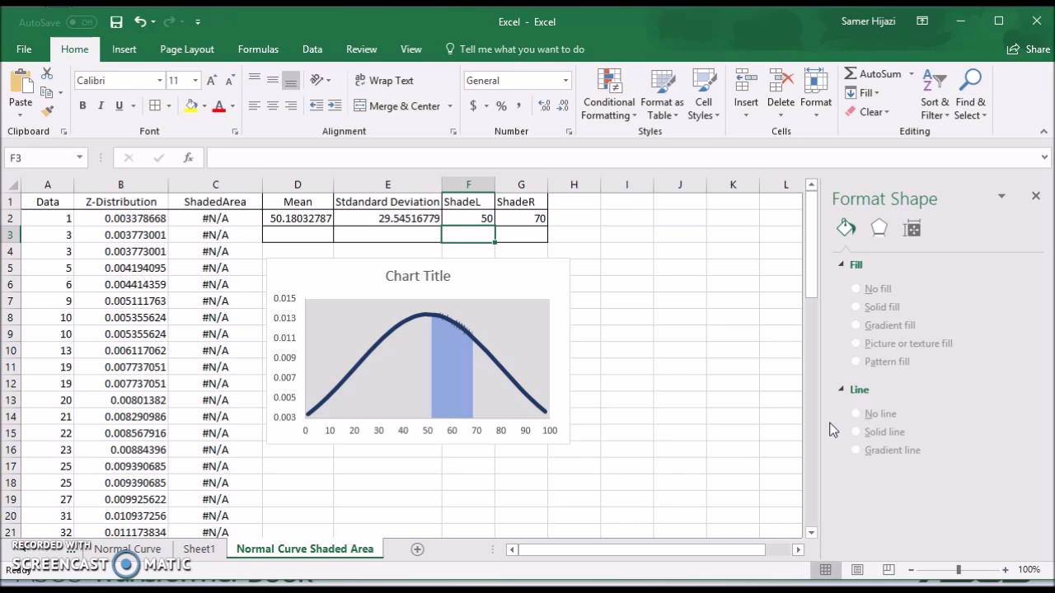
left_click(477, 218)
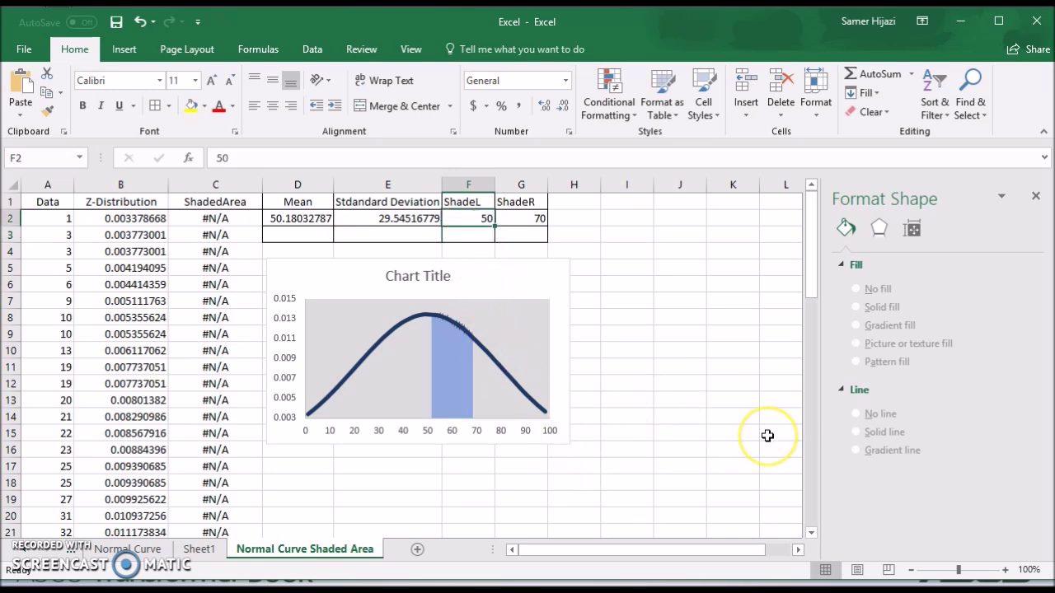
type("0")
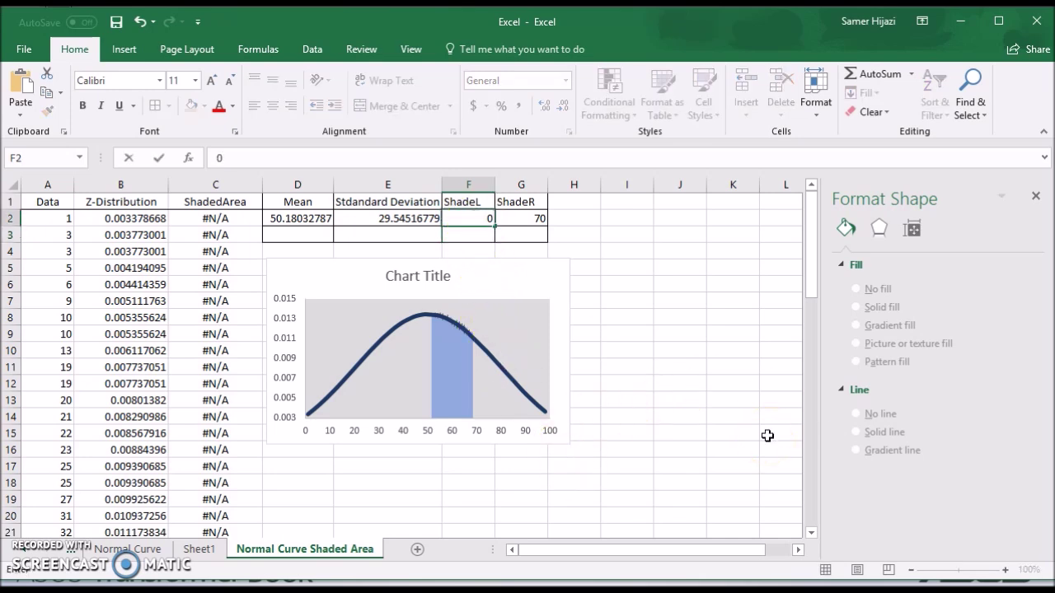
key("Tab")
type("10")
key("Return")
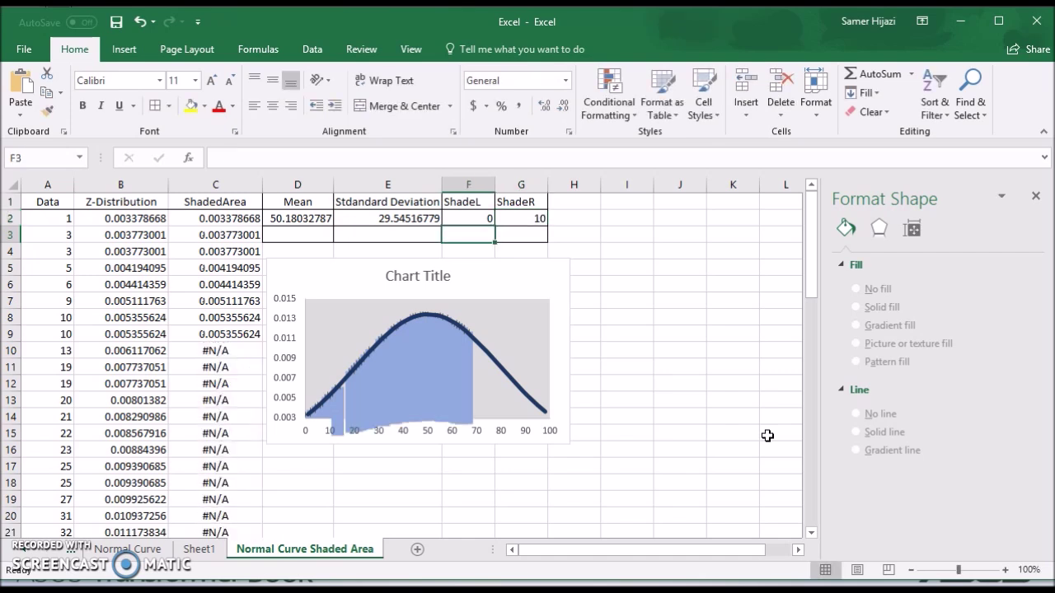
Set ShadeL to 90 and ShadeR to 100
left_click(470, 216)
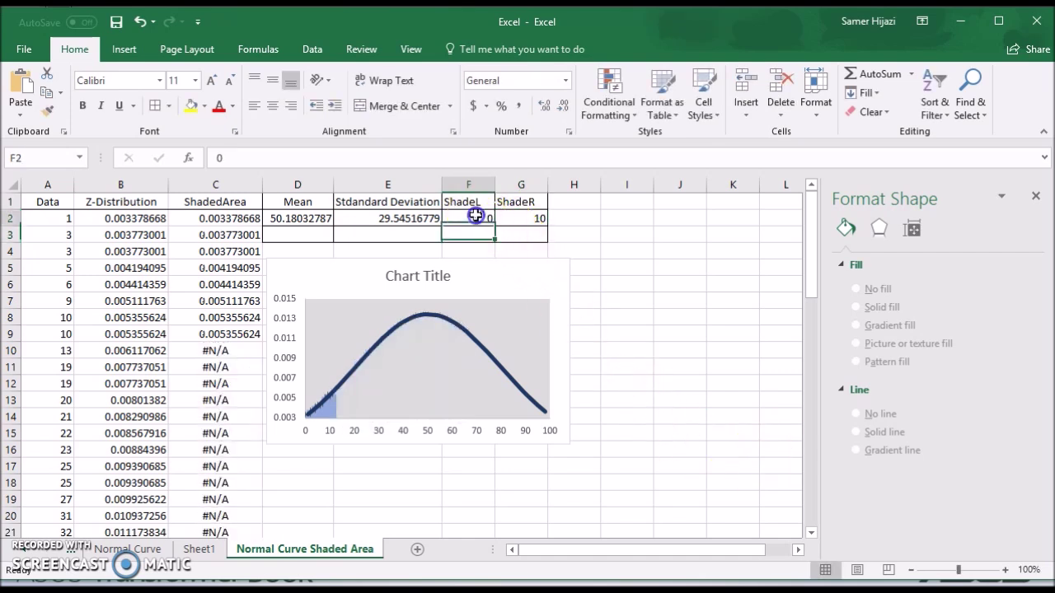
type("90")
key("Tab")
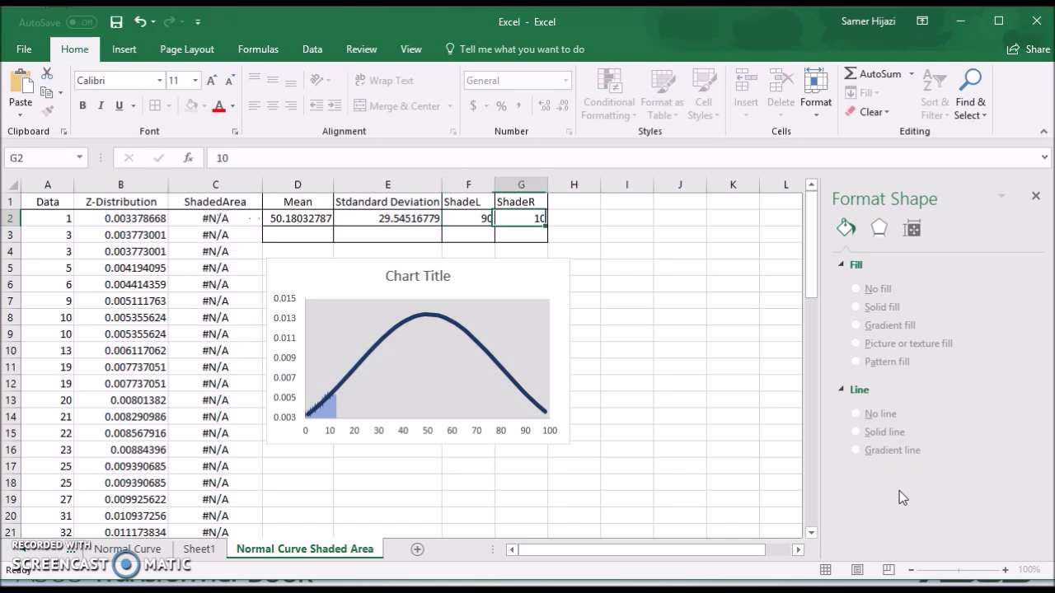
type("1")
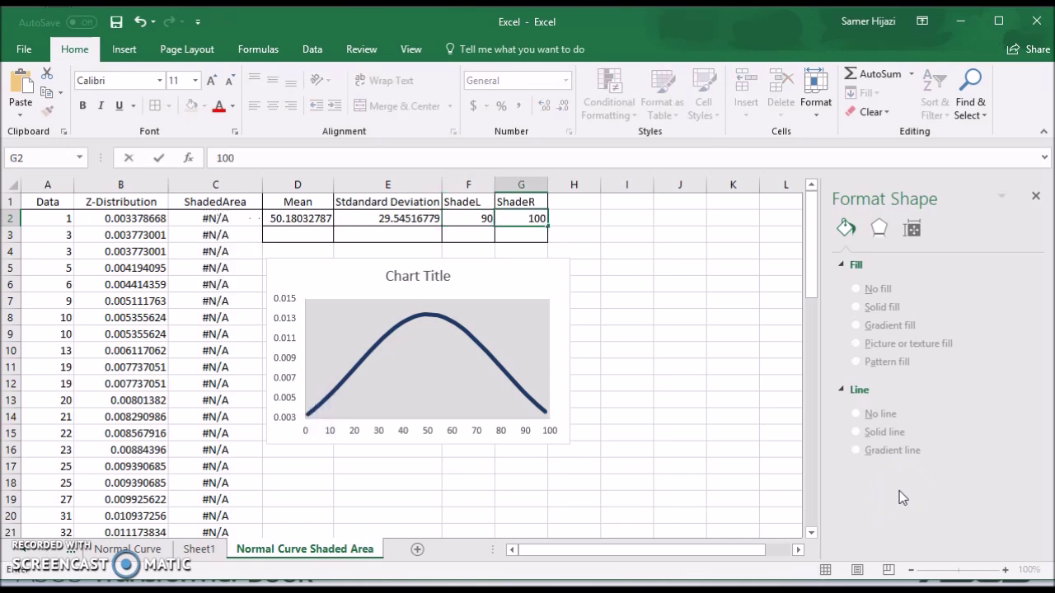
key("Return")
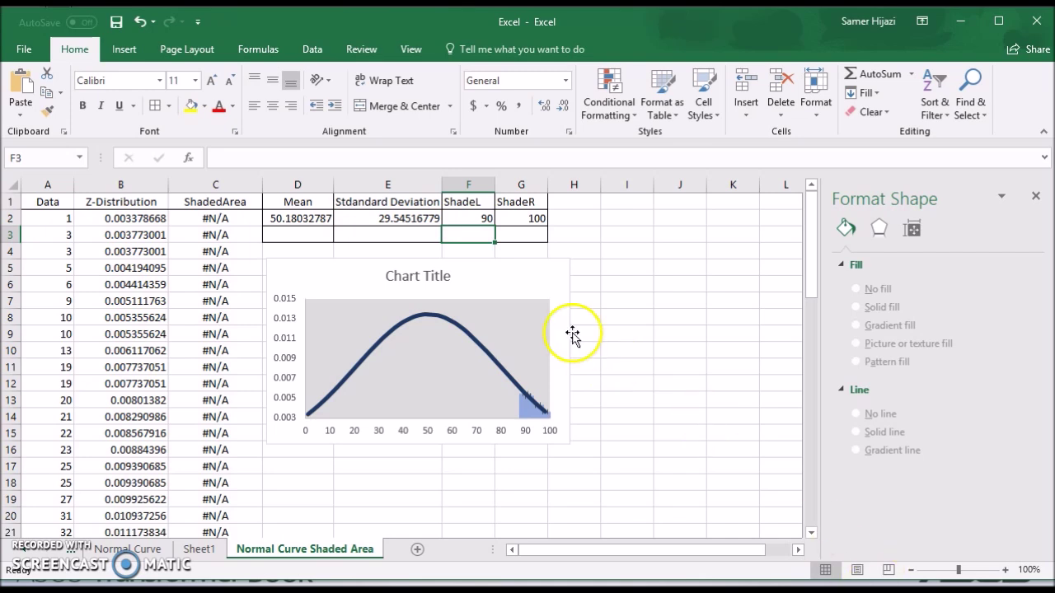
left_click(485, 218)
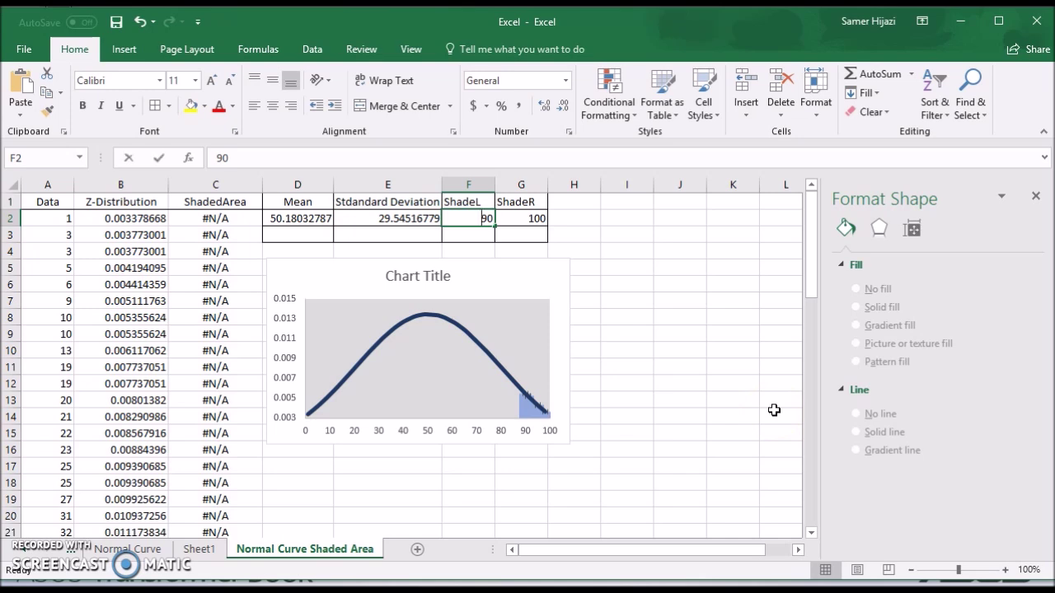
Change ShadeL in F2 to 80, then 60, and check the error bars' line settings
type("80")
key("Return")
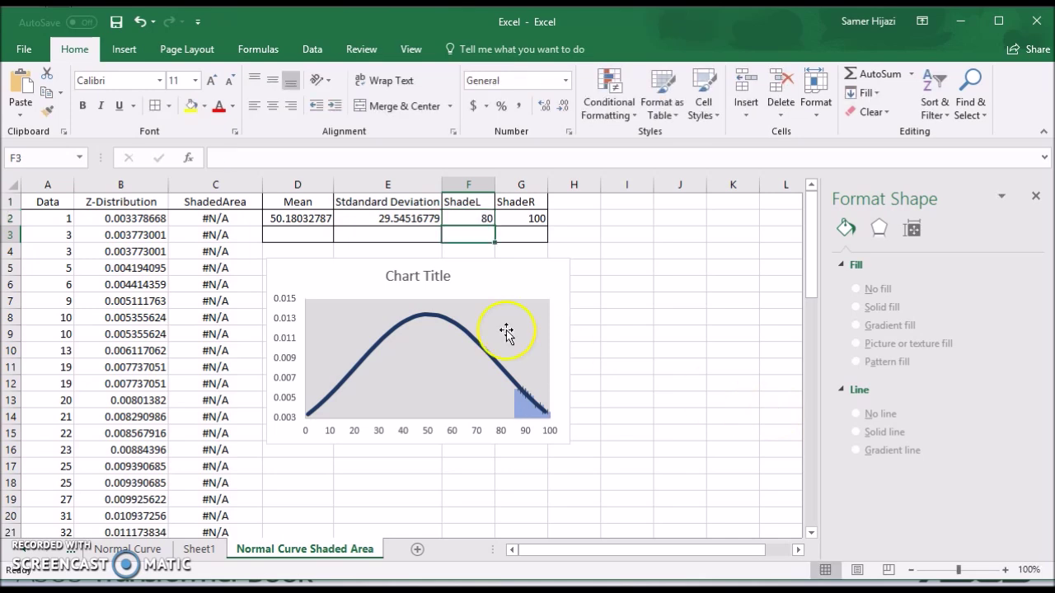
left_click(484, 216)
type("60")
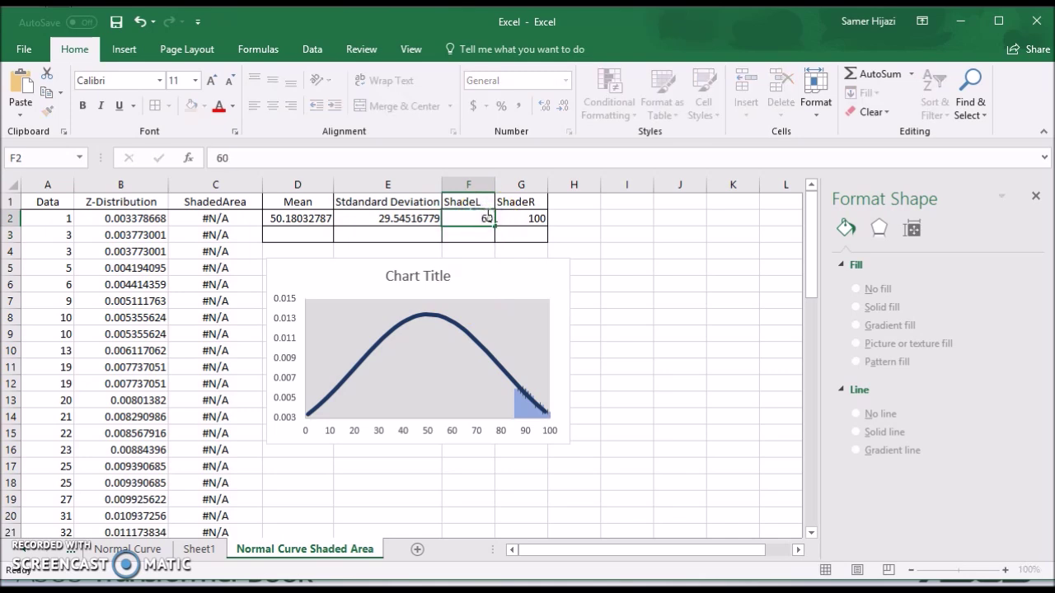
key("Return")
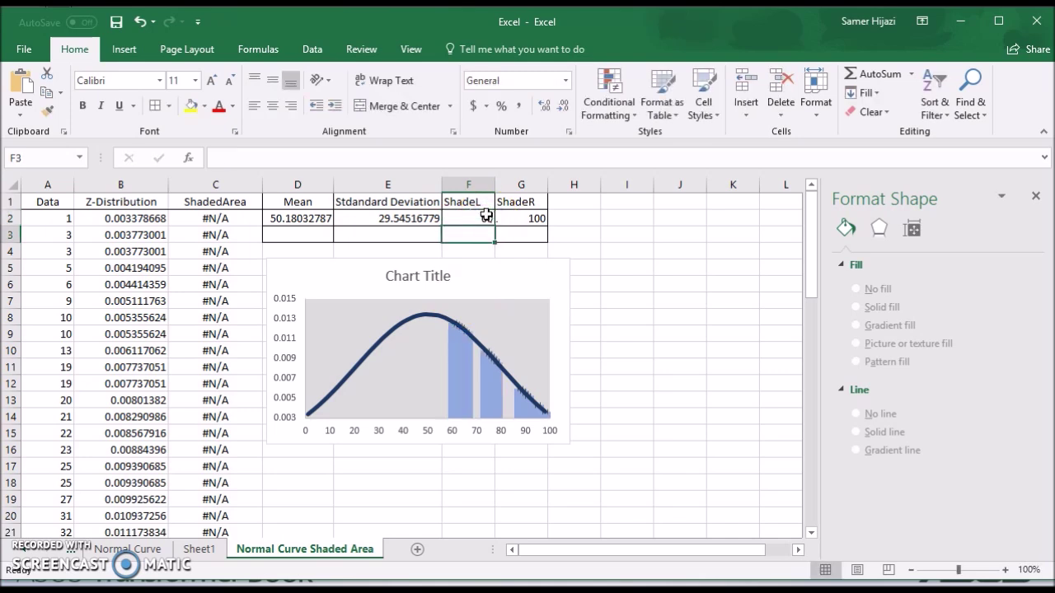
left_click(491, 392)
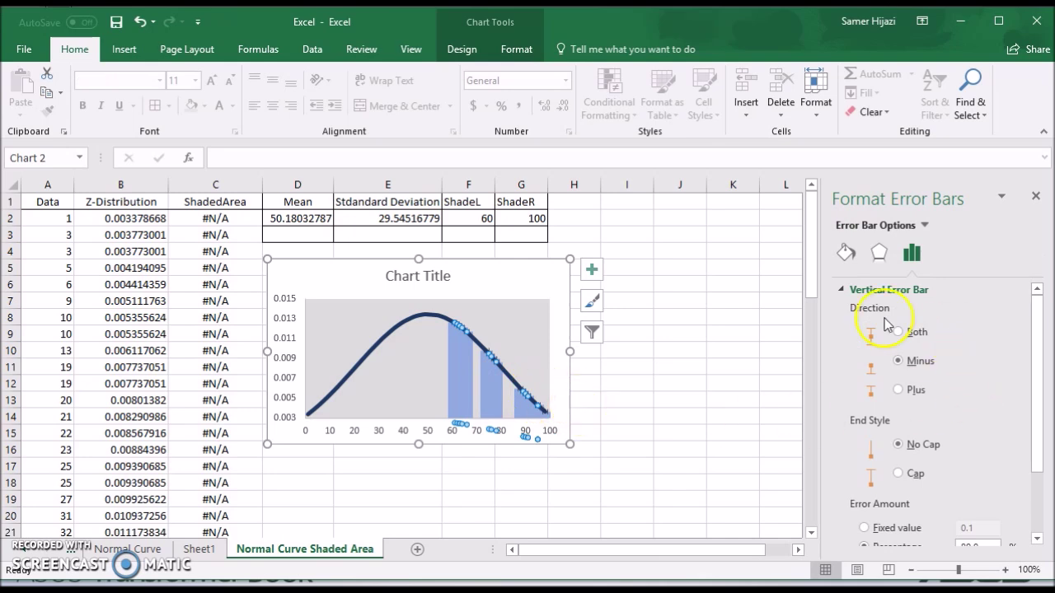
left_click(845, 255)
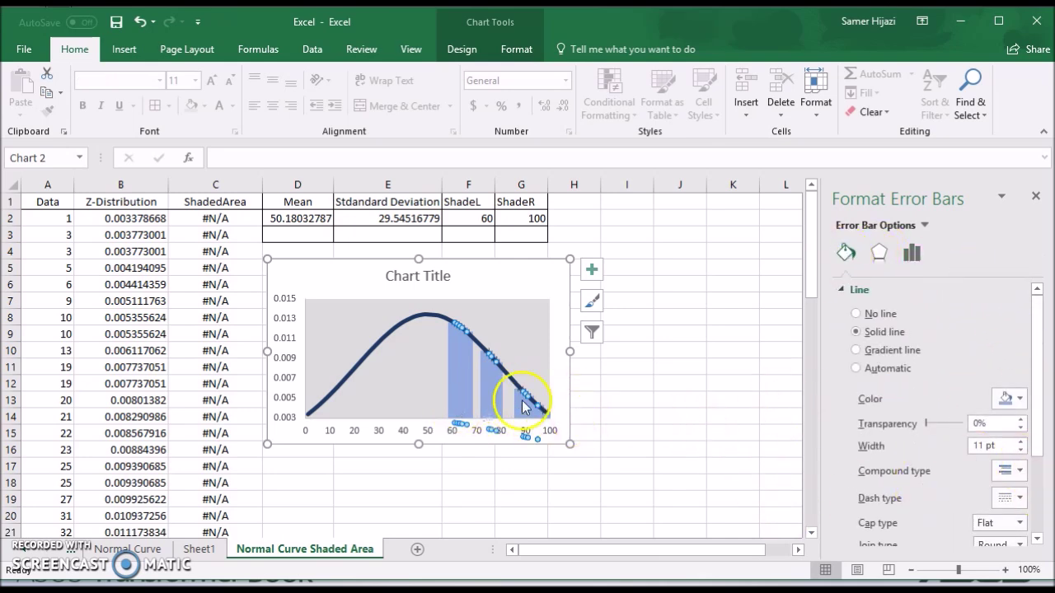
Set ShadeR in G2 to 80
left_click(469, 219)
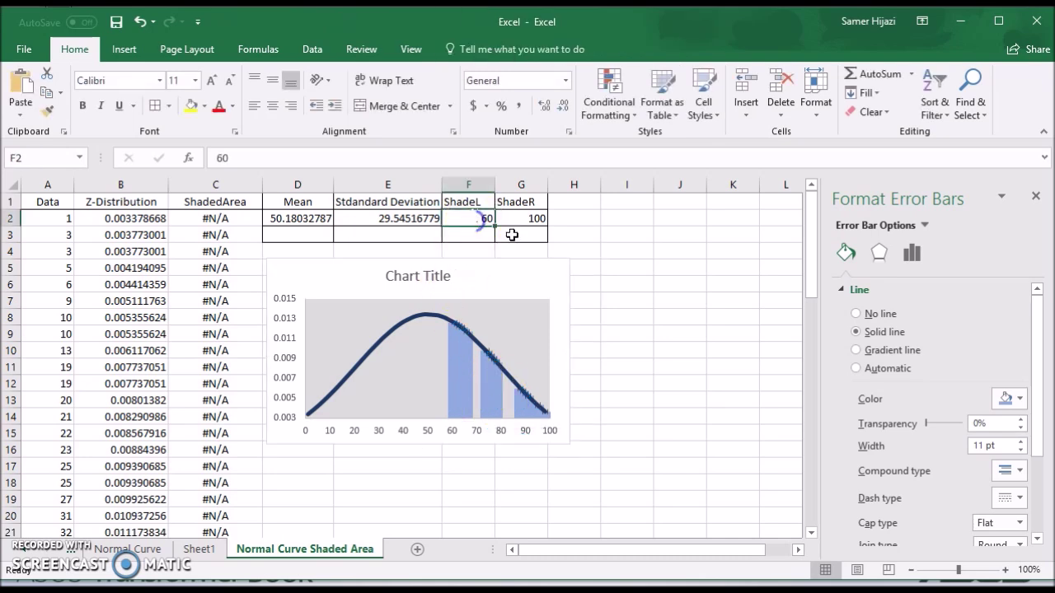
key("Right")
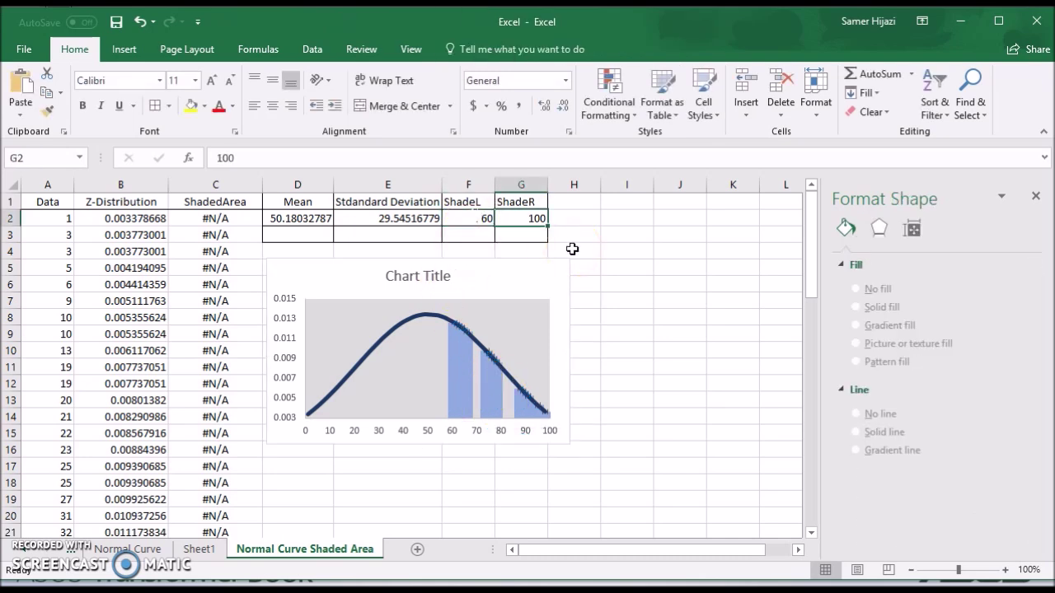
type("80")
key("Return")
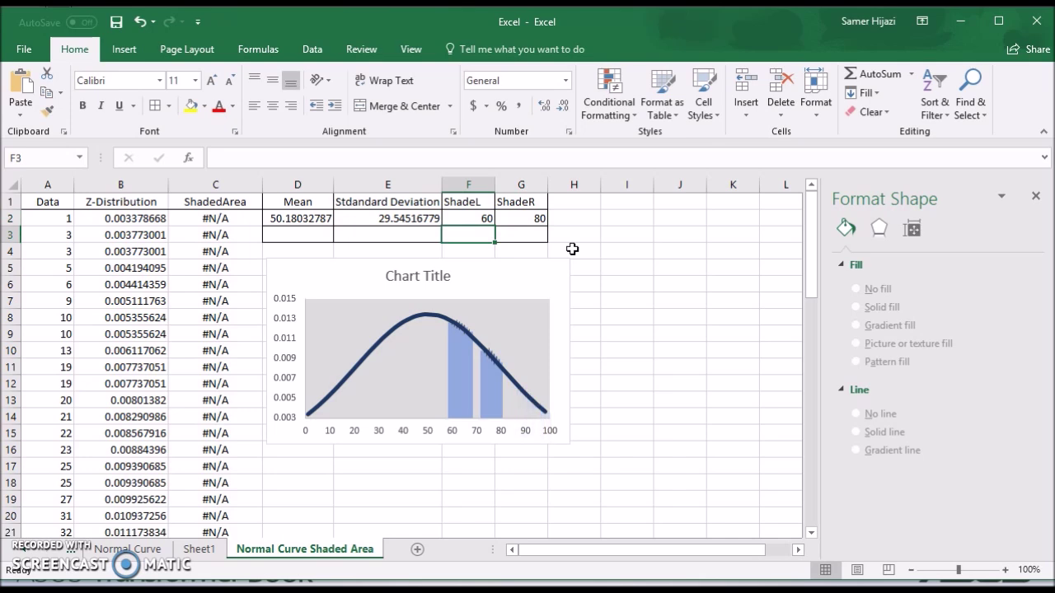
left_click(475, 218)
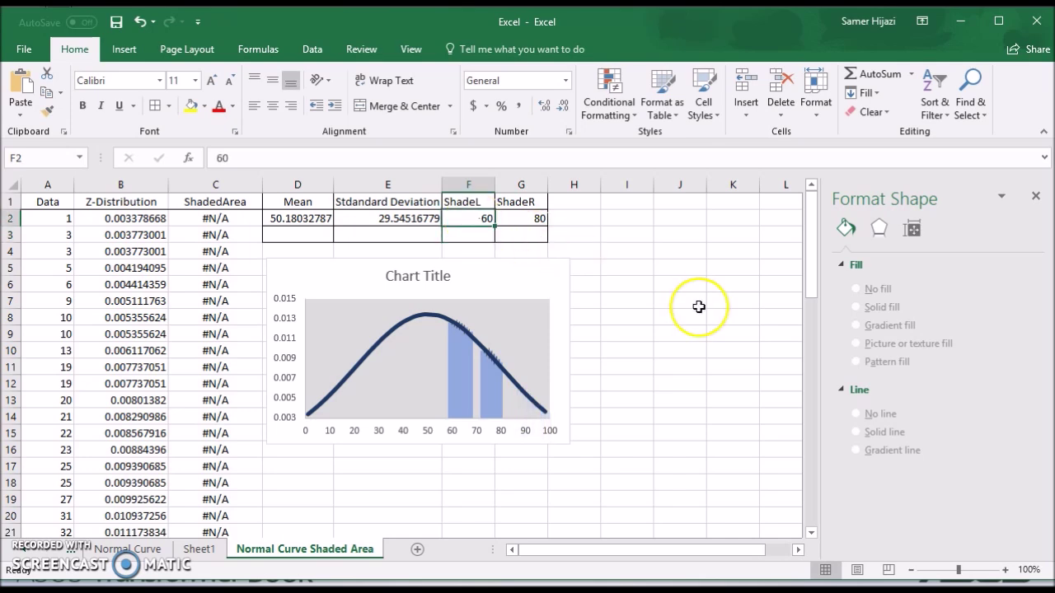
Enter 30 for ShadeL in F2 and 60 for ShadeR in G2
type("30")
key("Tab")
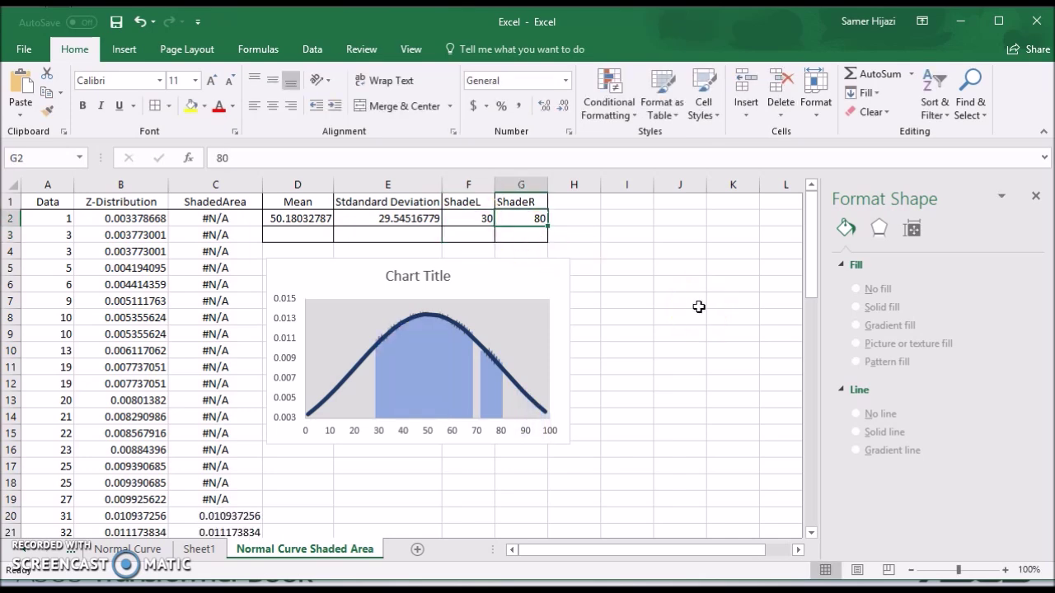
type("60")
key("Return")
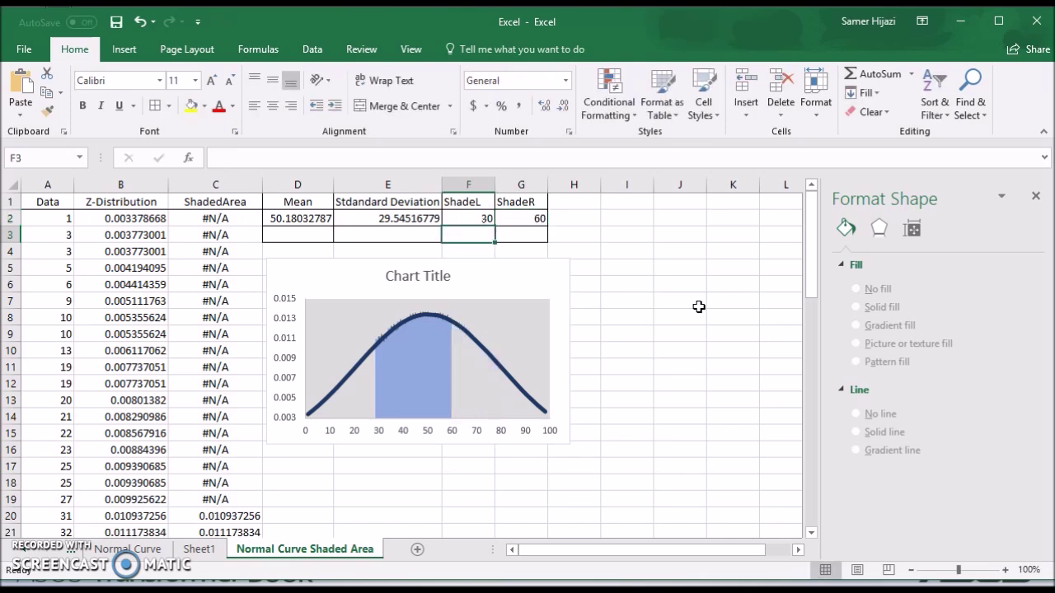